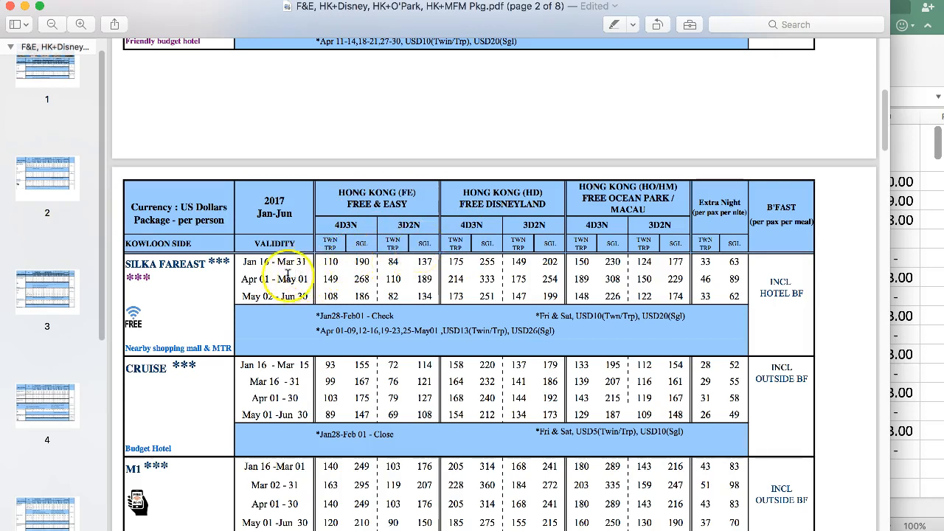
# Highlight the 4D3N heading and the Jan 16 – Mar 31 validity period in the PDF.
pyautogui.click(346, 226)
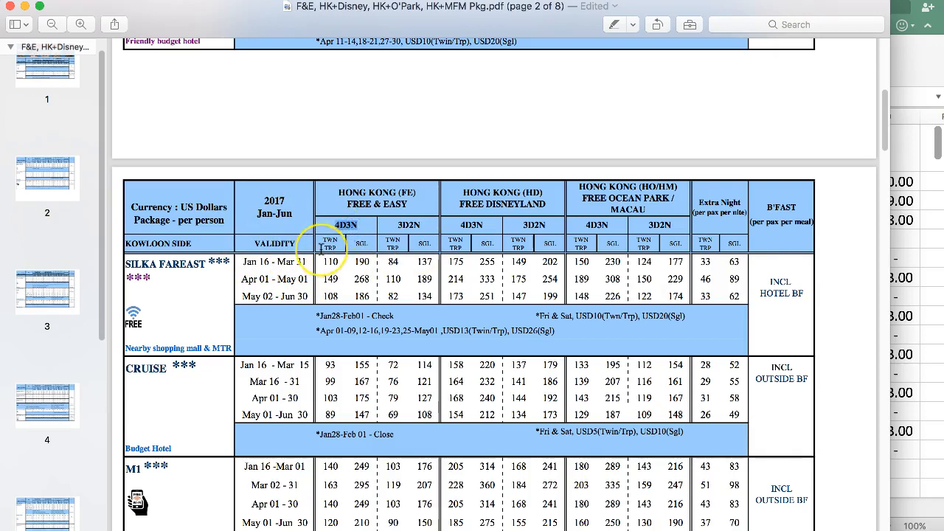
pyautogui.click(352, 225)
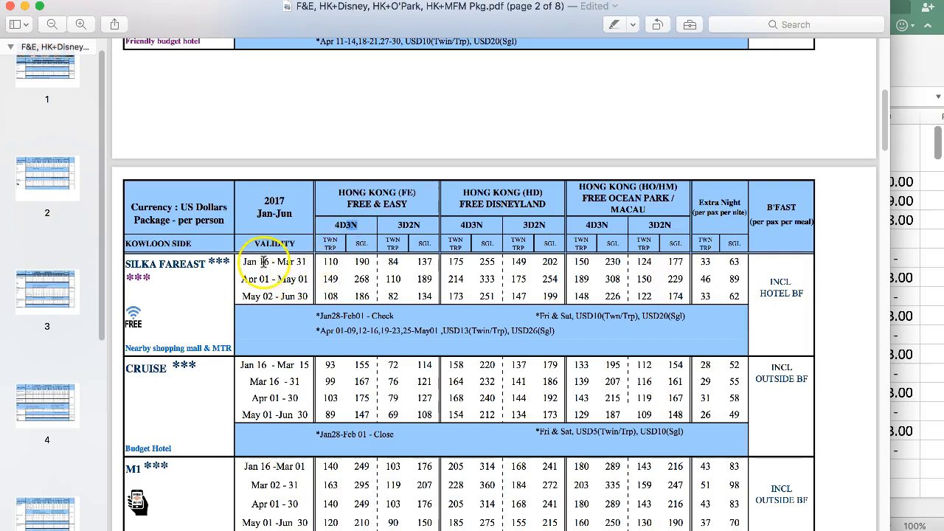
pyautogui.moveTo(275, 261)
pyautogui.mouseDown()
pyautogui.moveTo(247, 266)
pyautogui.moveTo(267, 263)
pyautogui.mouseUp()
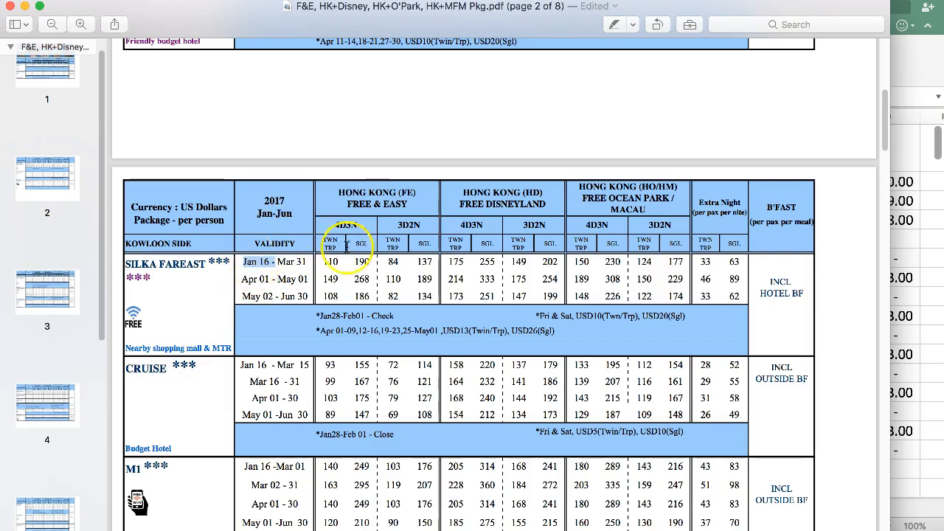
pyautogui.click(258, 264)
# Mark the USD10 Fri & Sat and Apr 01 special-date surcharge notes, then return to Excel.
pyautogui.moveTo(536, 316); pyautogui.dragTo(581, 318)
pyautogui.click(581, 319)
pyautogui.click(596, 321)
pyautogui.moveTo(603, 319); pyautogui.dragTo(603, 318)
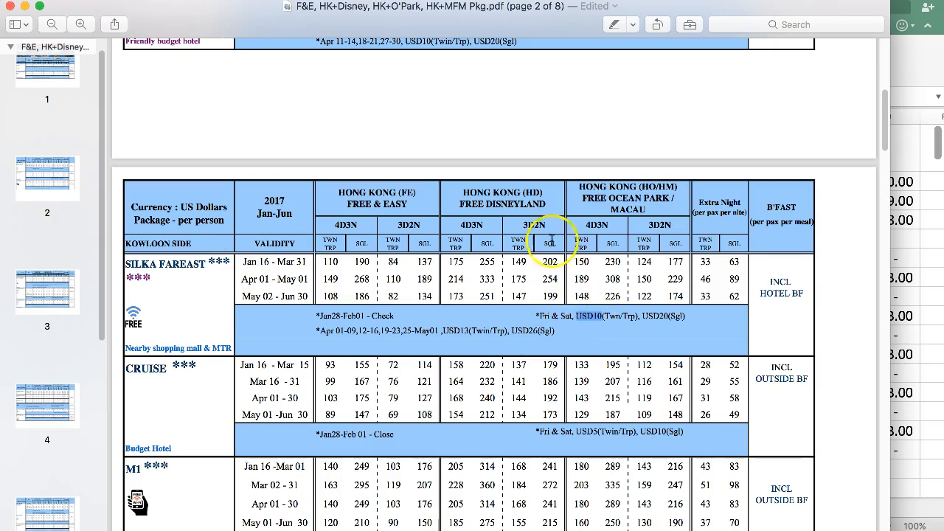
pyautogui.moveTo(318, 332); pyautogui.dragTo(558, 330)
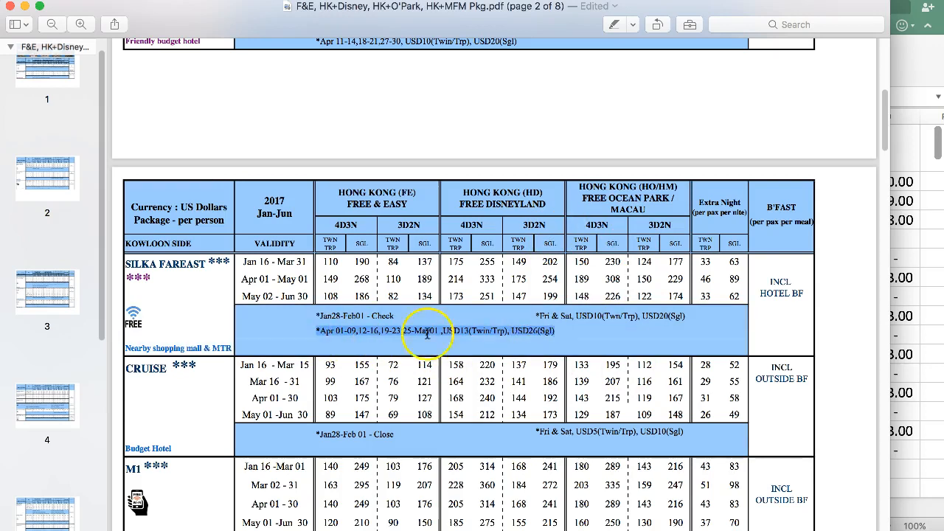
pyautogui.click(337, 331)
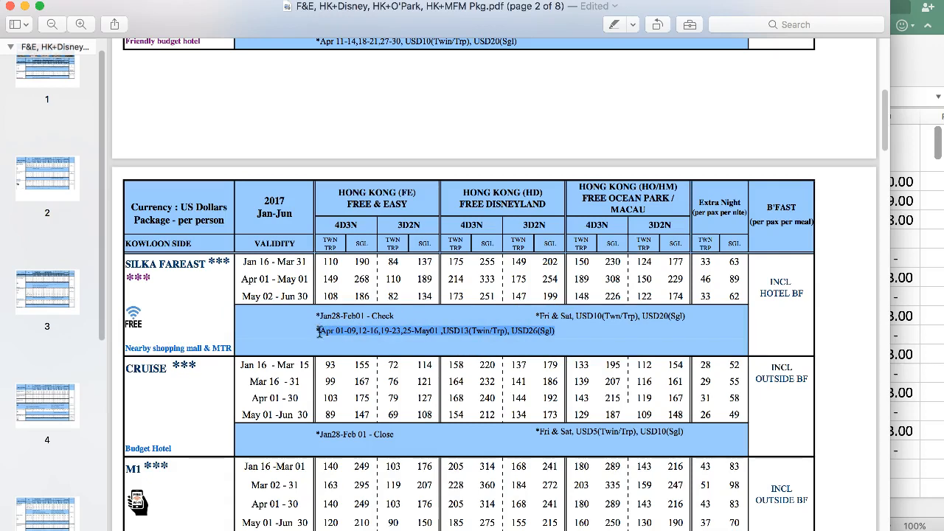
pyautogui.click(915, 248)
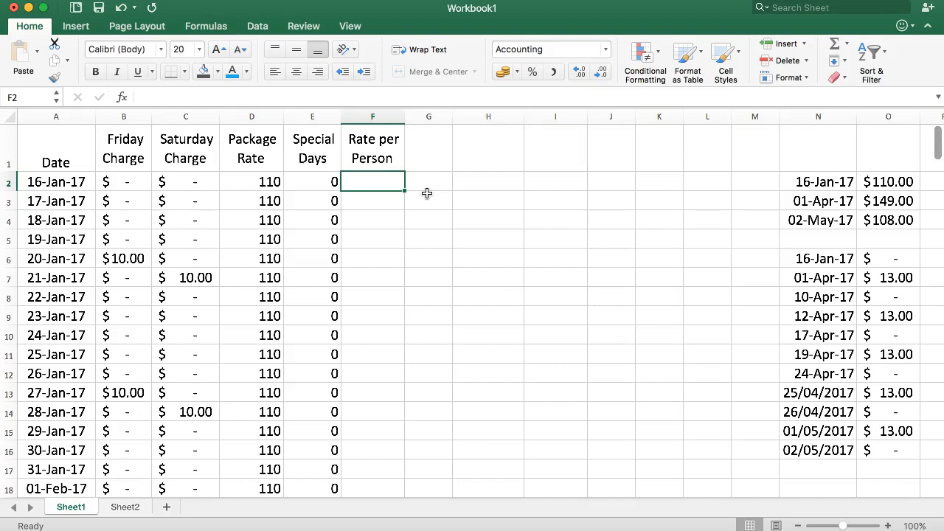
# Start a formula with = in F2, the 16-Jan-17 Rate per Person cell.
pyautogui.write('=')
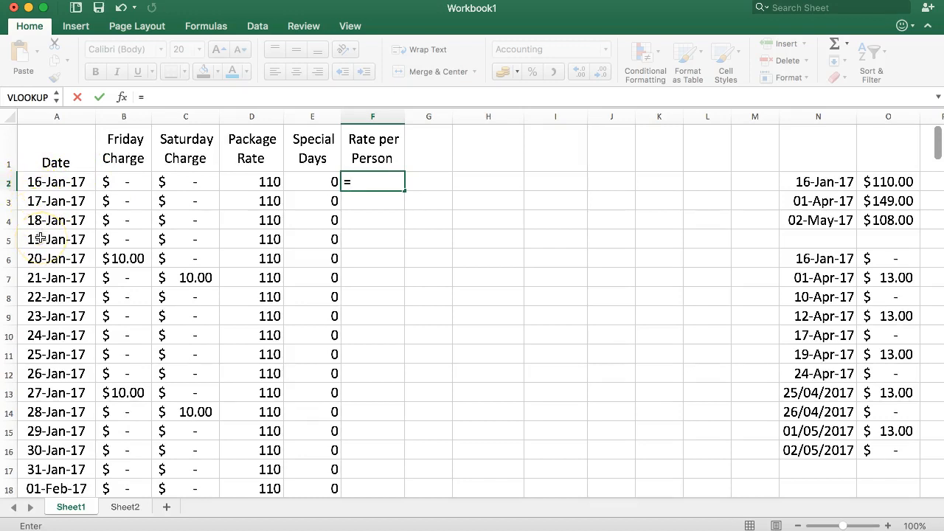
# Try the ranges A2:E5, A3:E6 and A4:E7, then cancel the formula in F2.
pyautogui.moveTo(42, 179); pyautogui.dragTo(312, 243)
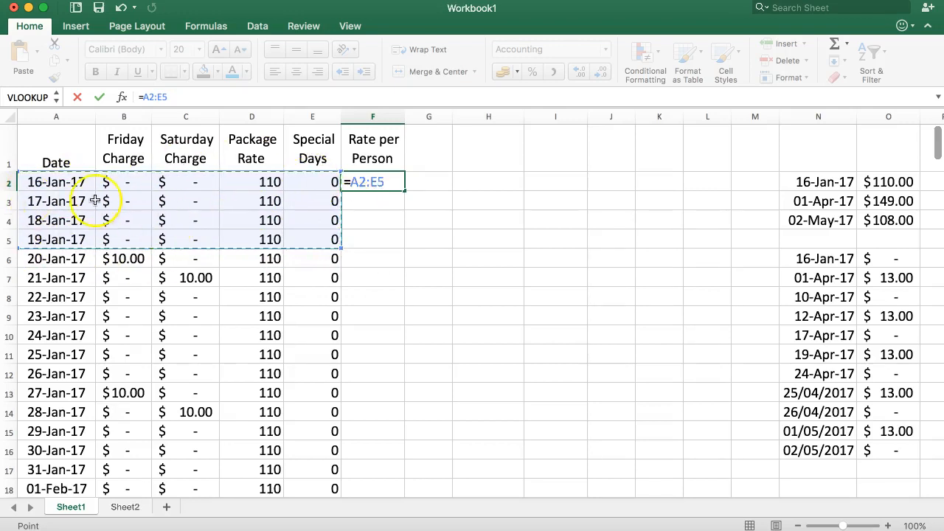
pyautogui.moveTo(37, 201); pyautogui.dragTo(142, 253)
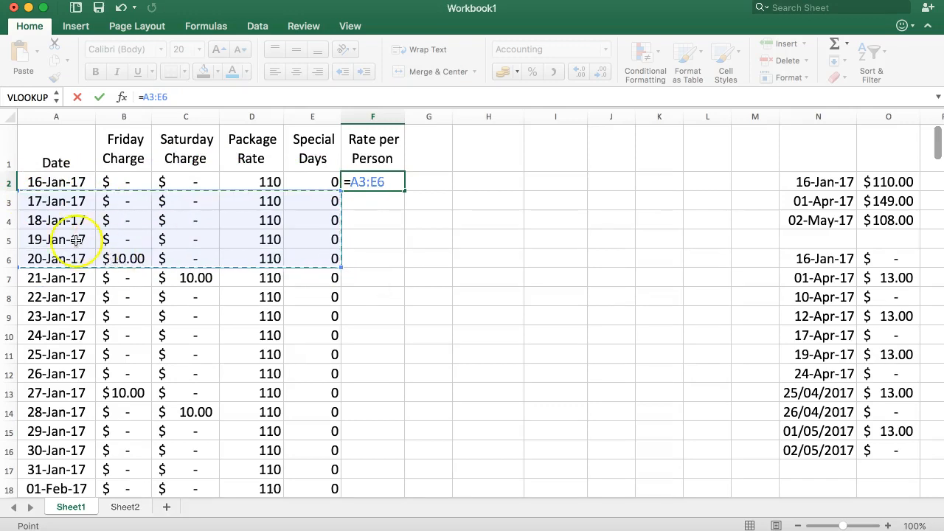
pyautogui.moveTo(47, 219); pyautogui.dragTo(305, 274)
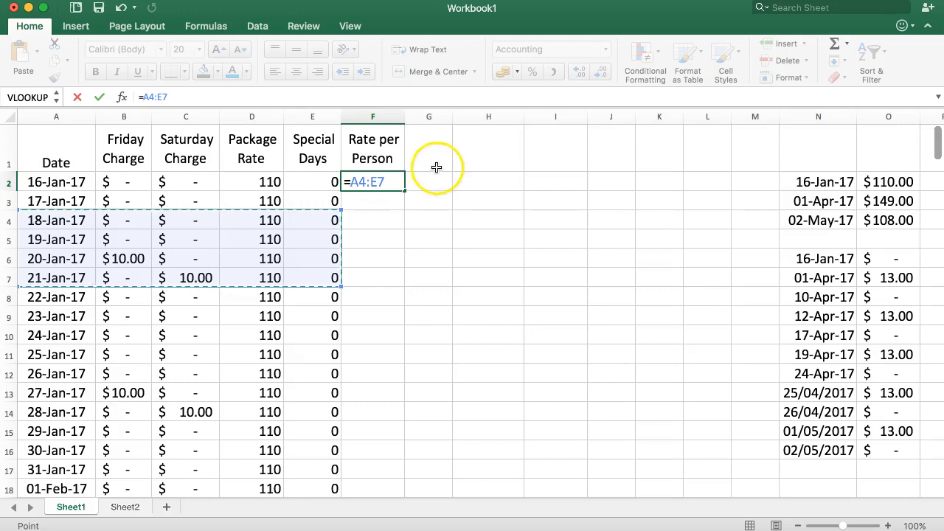
pyautogui.press('Escape')
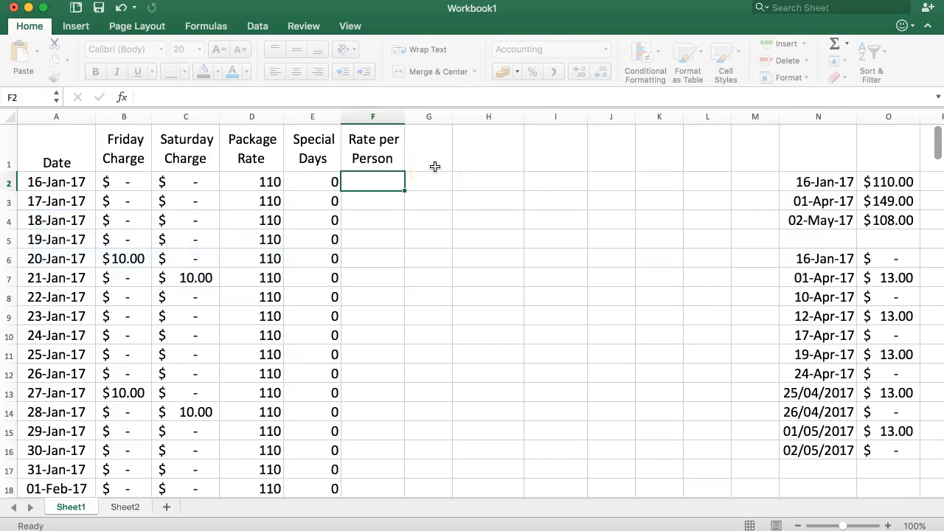
# Start F2's formula by adding the Friday charges B2 through B5.
pyautogui.write('=')
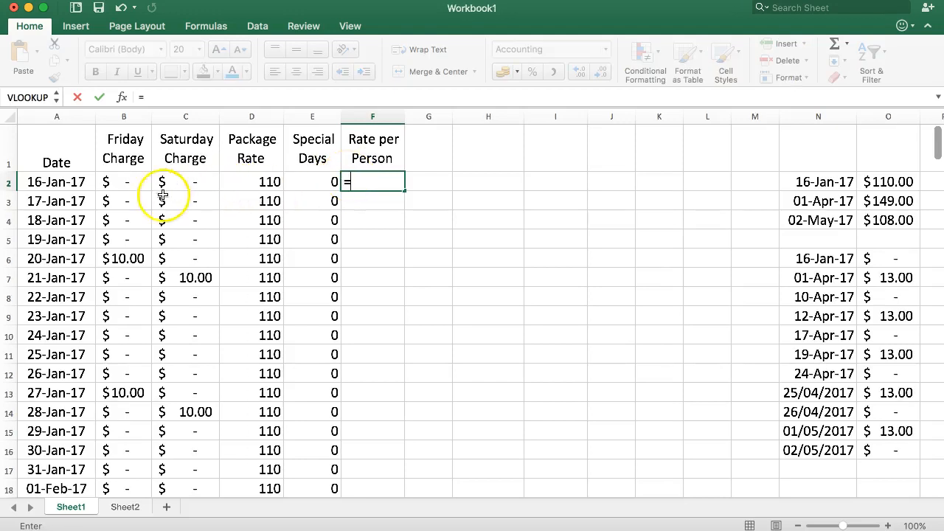
pyautogui.click(123, 181)
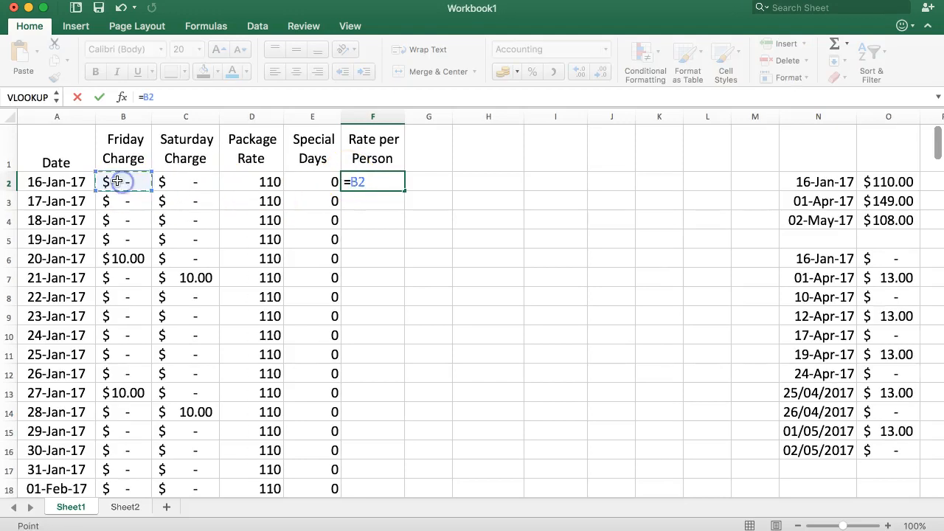
pyautogui.write('+')
pyautogui.click(117, 199)
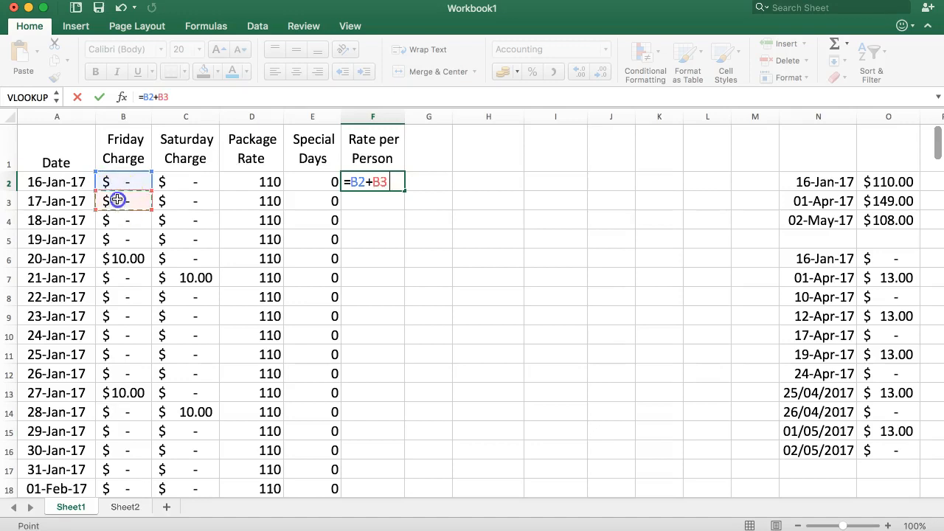
pyautogui.write('+')
pyautogui.click(117, 219)
pyautogui.write('+')
pyautogui.click(118, 242)
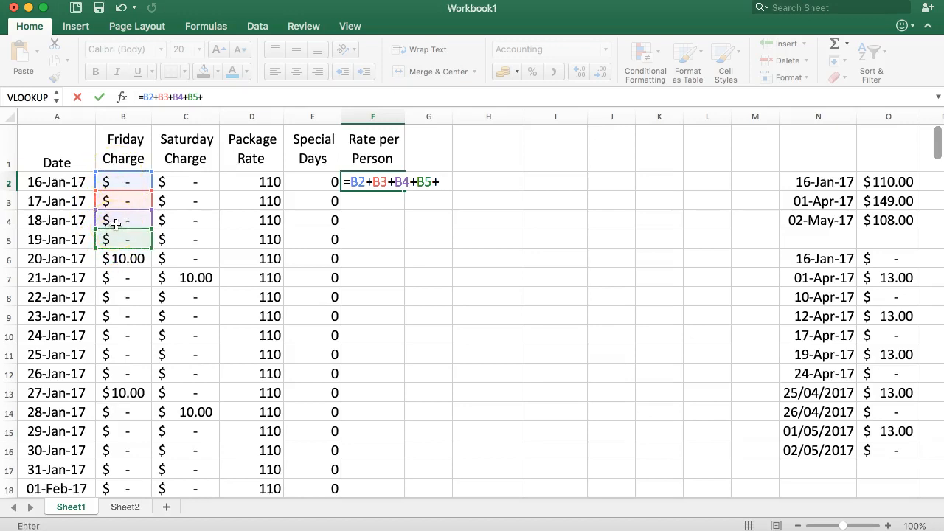
# Add the Saturday charges C2 through C5 to the F2 sum.
pyautogui.click(186, 181)
pyautogui.write('+')
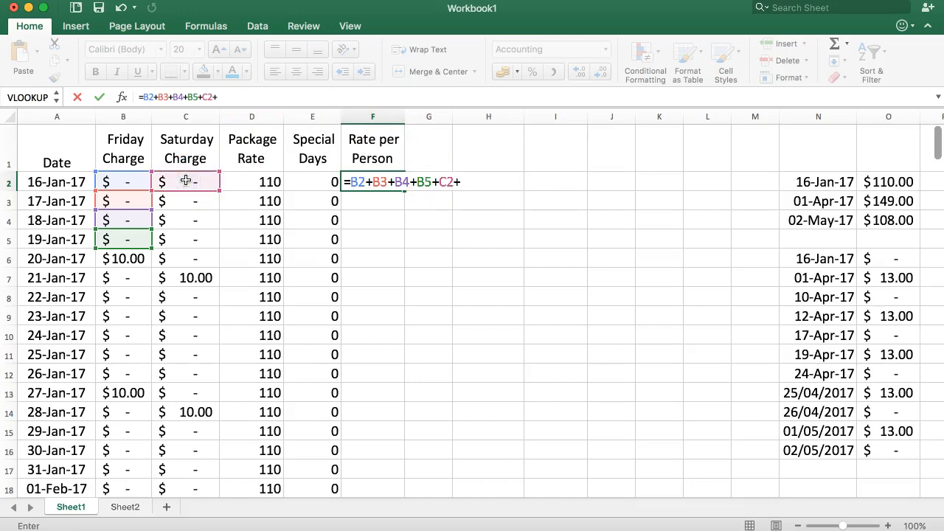
pyautogui.click(178, 206)
pyautogui.write('+')
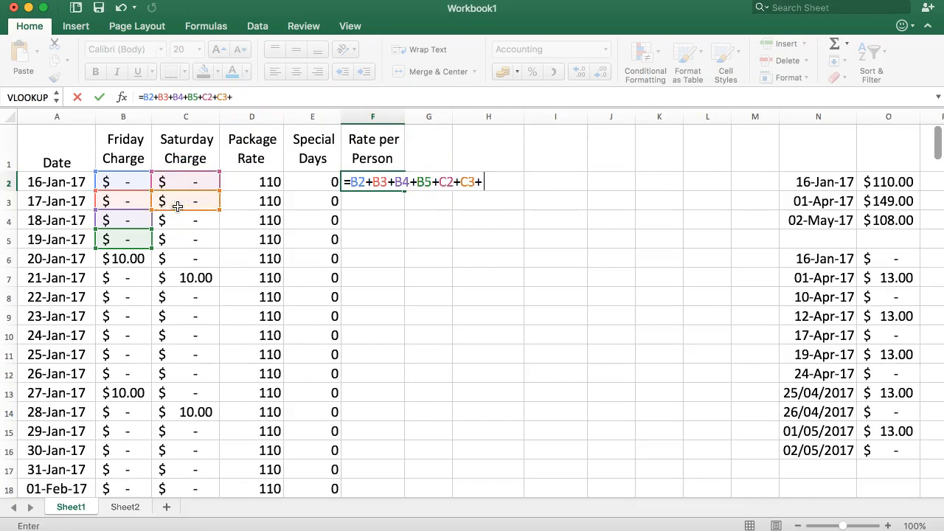
pyautogui.click(171, 221)
pyautogui.write('+')
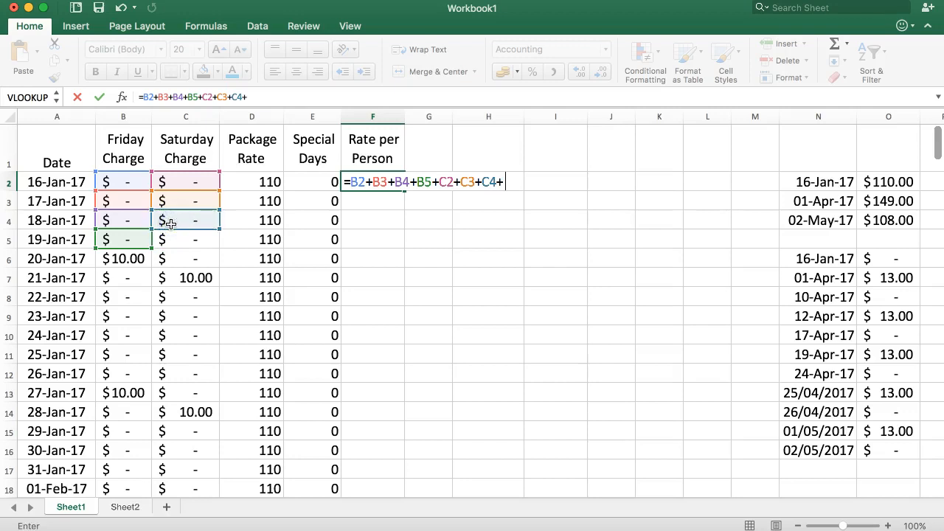
pyautogui.click(171, 240)
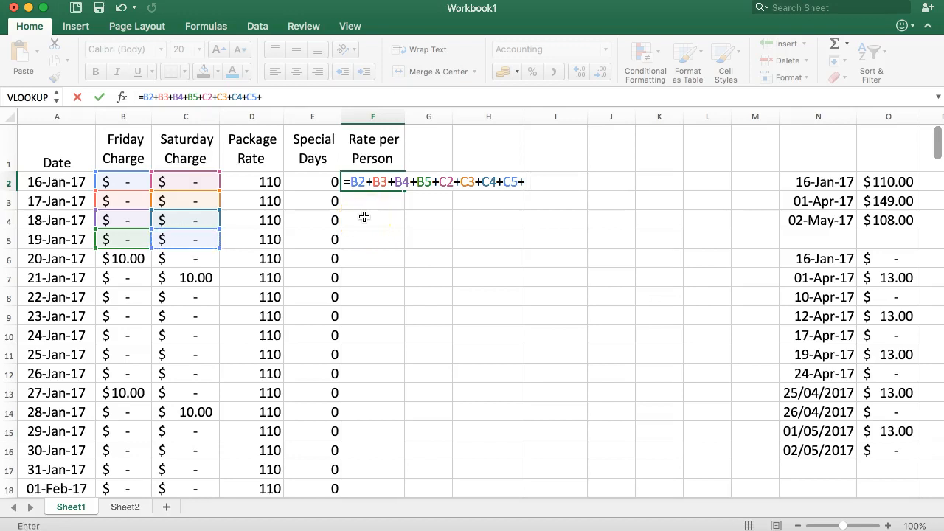
# Add the Special Days values E2 through E5 and commit the formula.
pyautogui.click(313, 182)
pyautogui.write('+')
pyautogui.click(311, 199)
pyautogui.write('+')
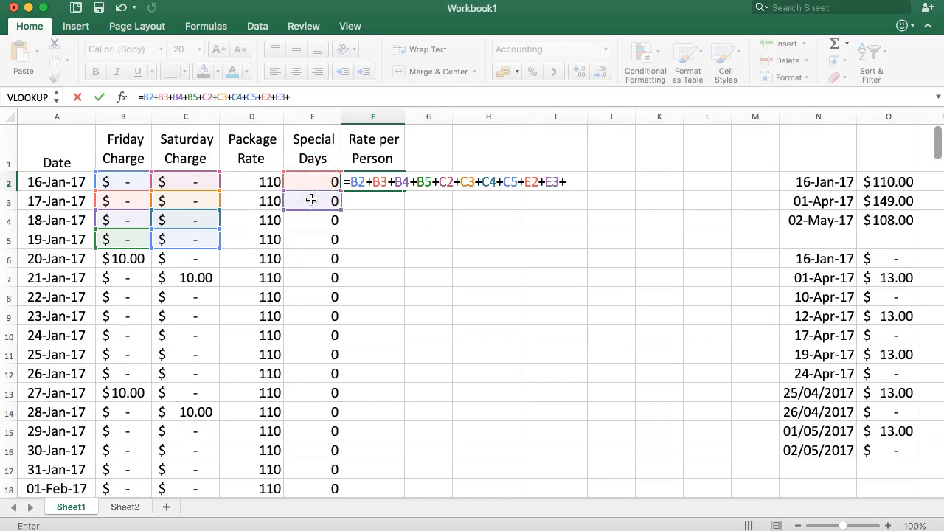
pyautogui.click(309, 220)
pyautogui.write('+')
pyautogui.click(304, 238)
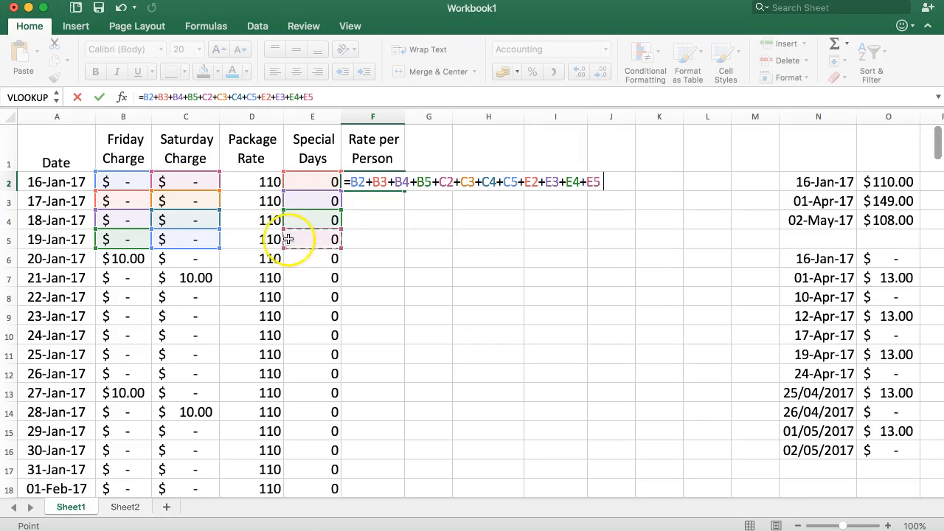
pyautogui.press('Return')
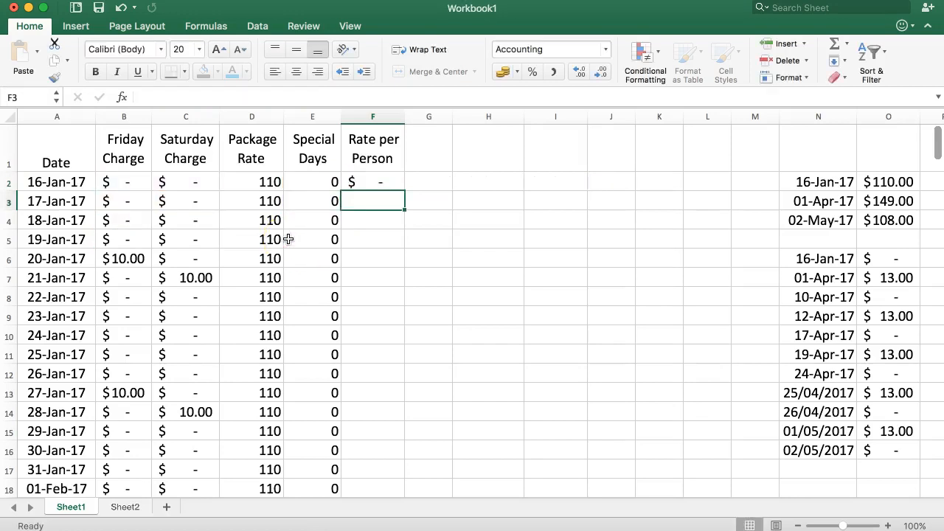
# Fill the F2 sum formula down to F8 and check the copied formulas in F5 and F8.
pyautogui.click(388, 186)
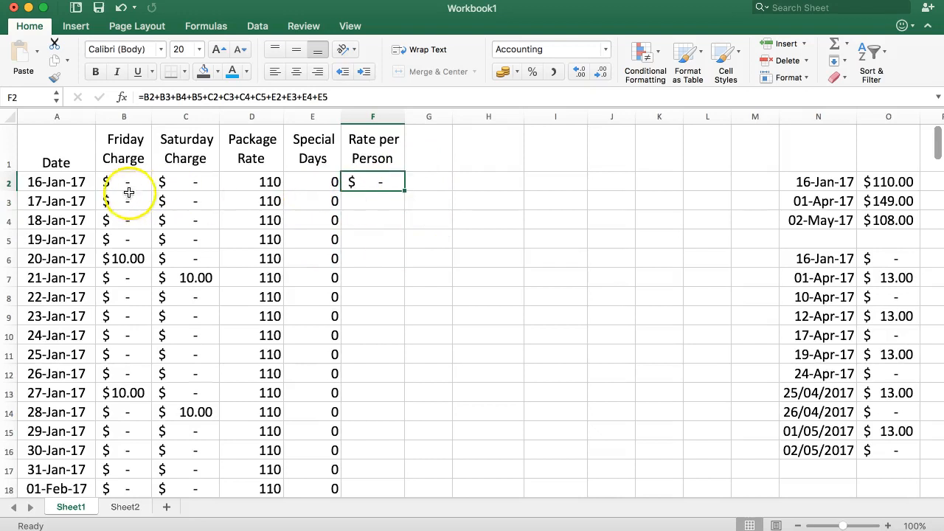
pyautogui.moveTo(400, 190); pyautogui.dragTo(398, 248)
pyautogui.doubleClick(381, 240)
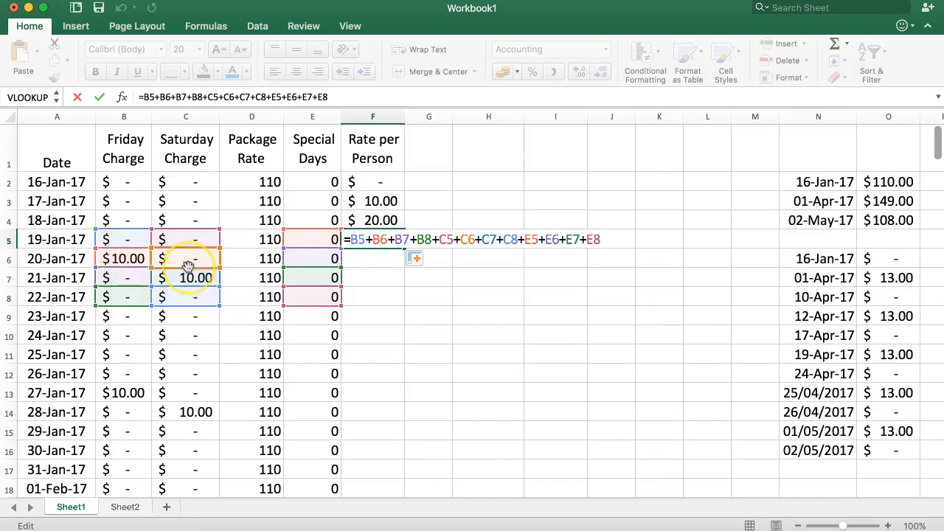
pyautogui.press('Escape')
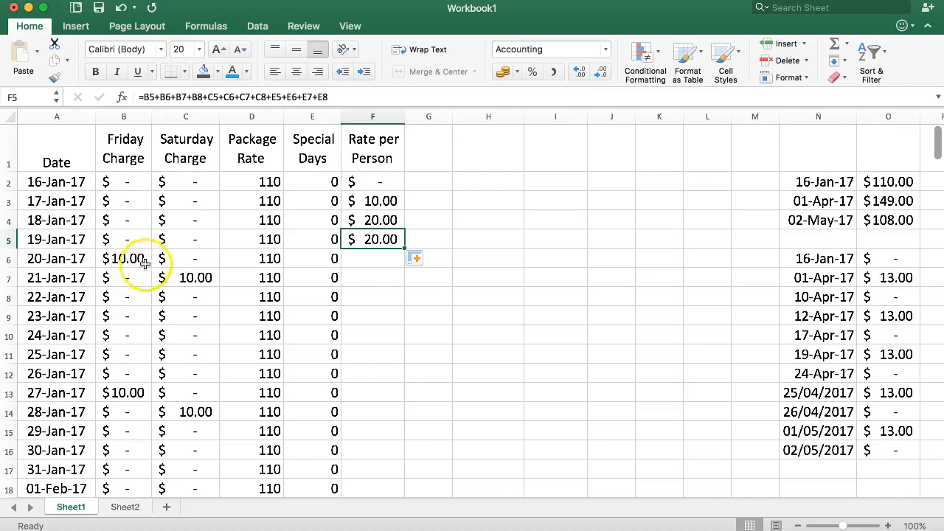
pyautogui.moveTo(401, 247); pyautogui.dragTo(392, 303)
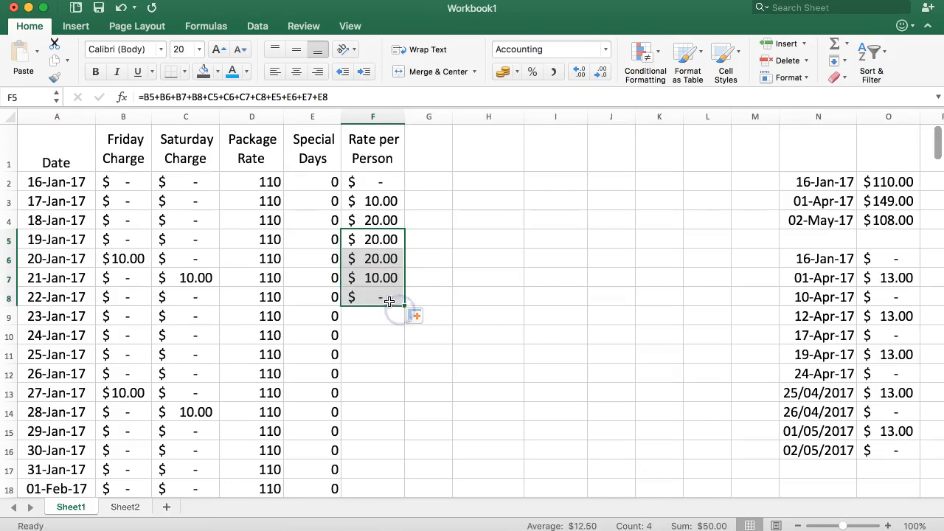
pyautogui.doubleClick(376, 297)
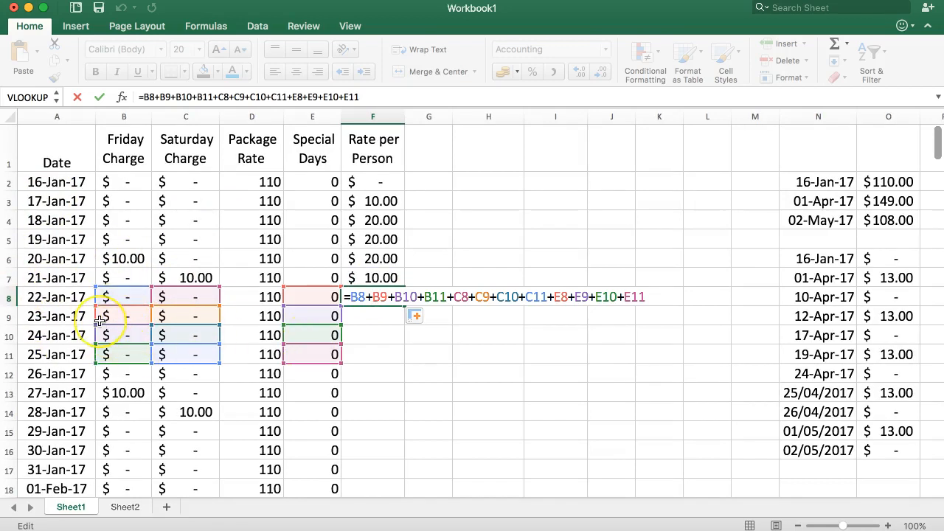
pyautogui.hotkey('ctrl', 'Return')
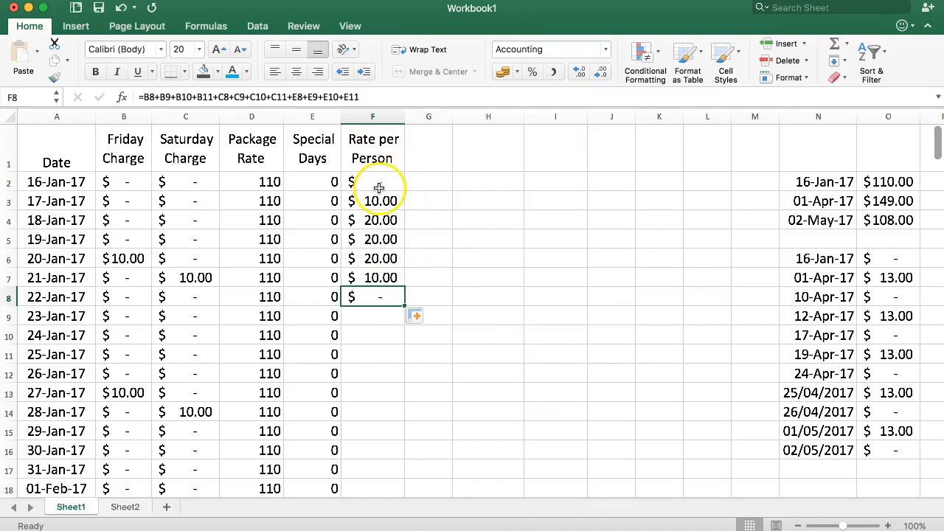
pyautogui.click(368, 153)
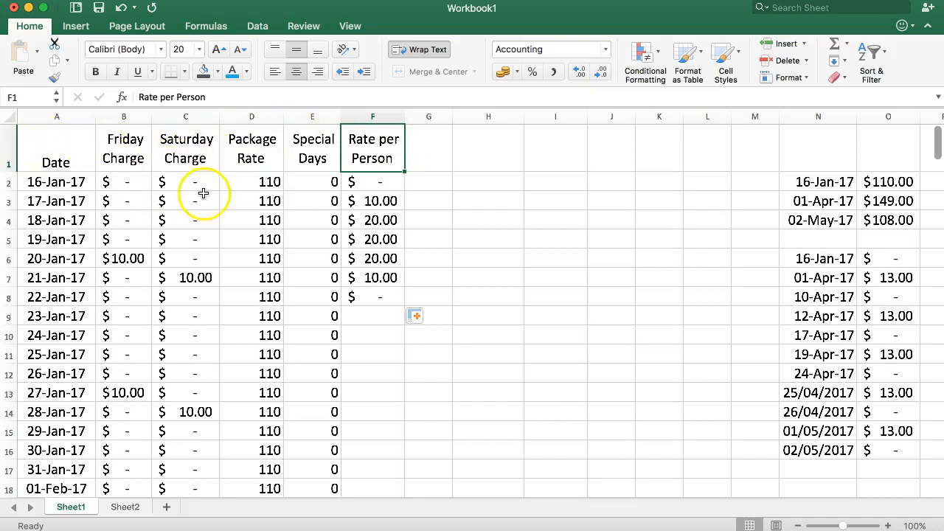
# Append +D2 so F2 also adds the Package Rate.
pyautogui.click(376, 182)
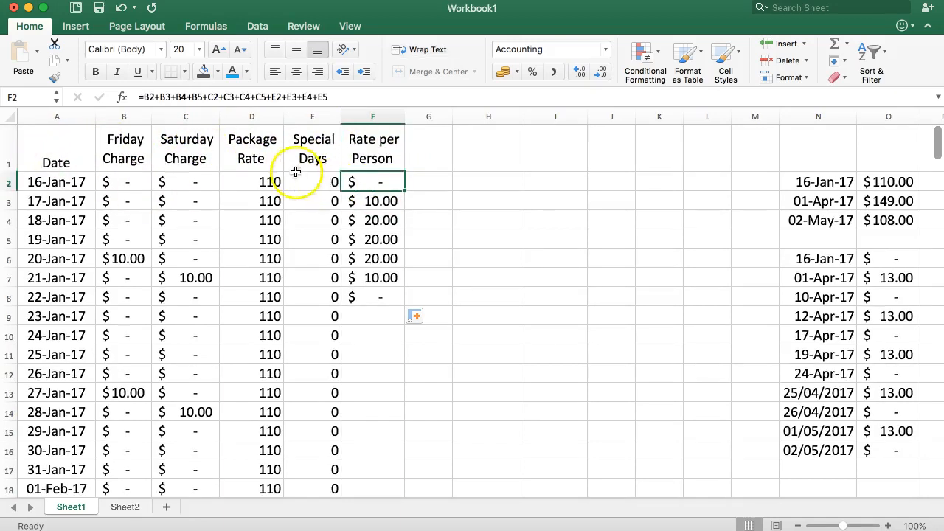
pyautogui.click(337, 96)
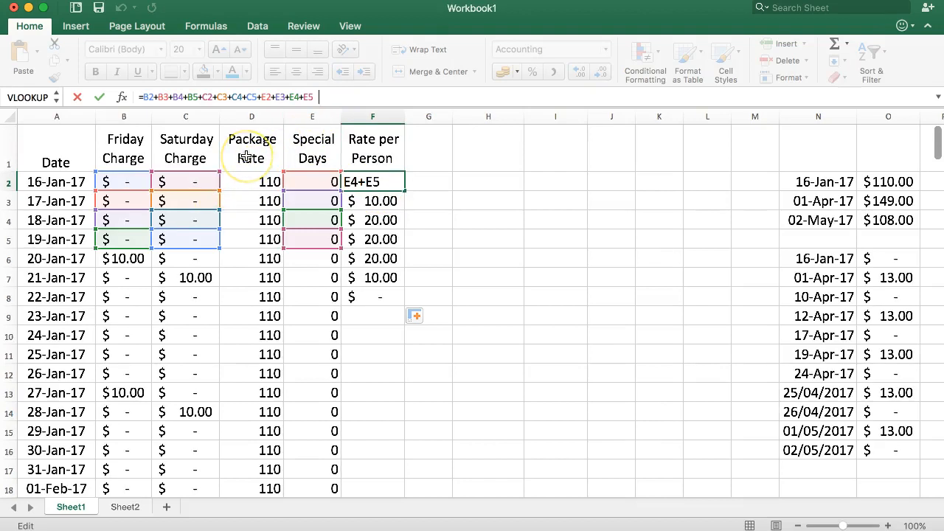
pyautogui.write('+')
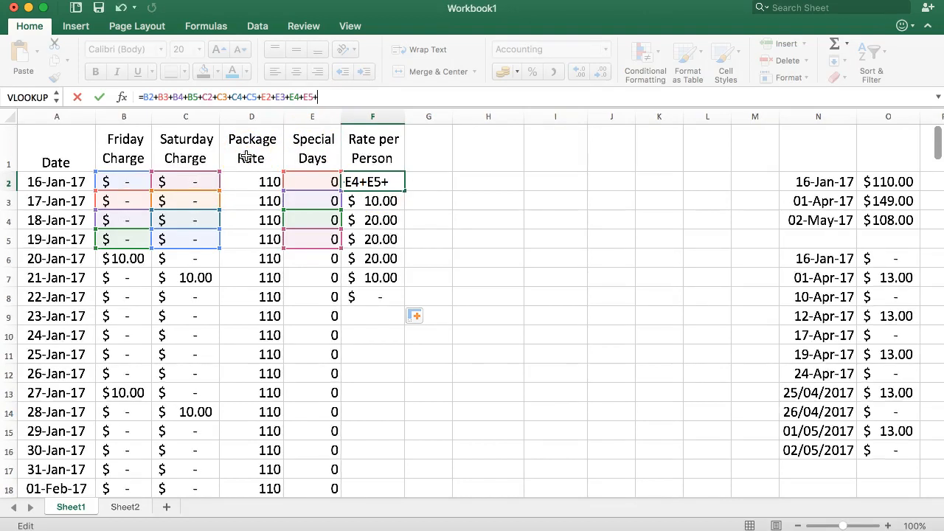
pyautogui.click(251, 182)
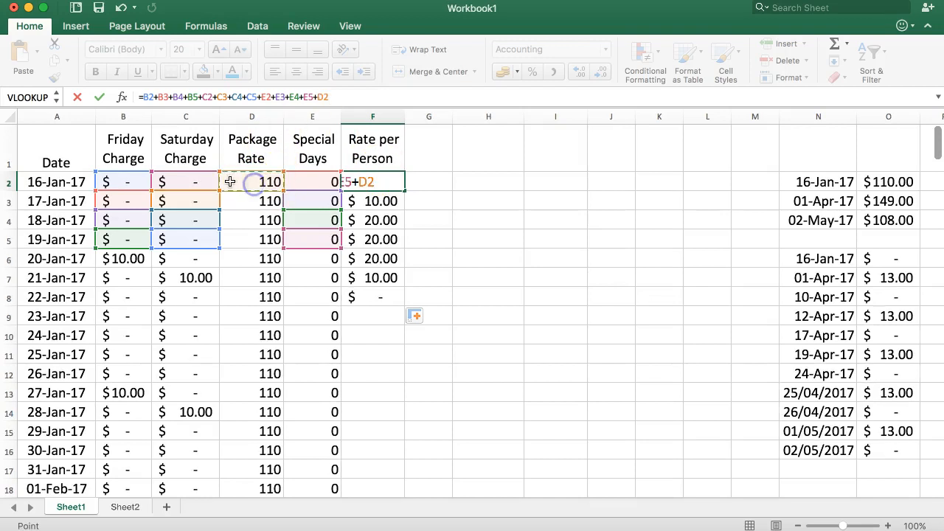
pyautogui.press('Return')
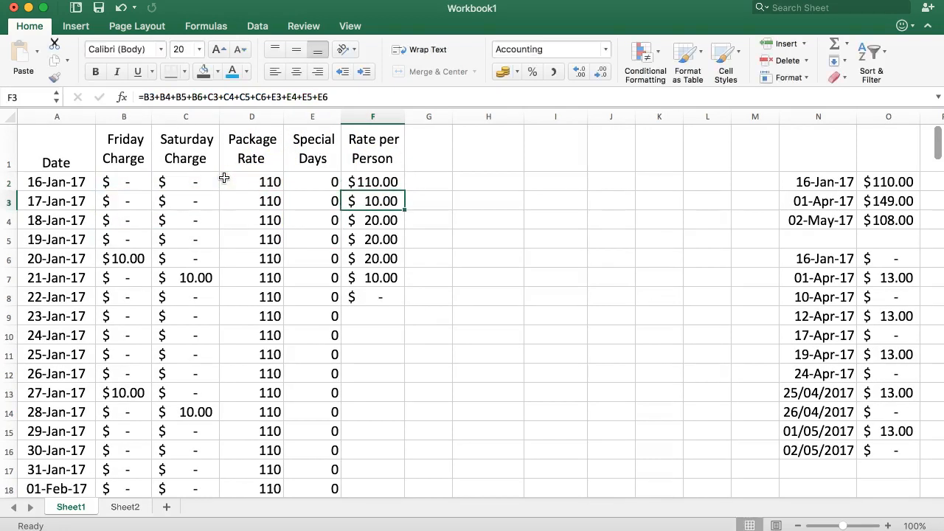
# Fill the updated F2 formula down the entire Rate per Person column.
pyautogui.click(391, 183)
pyautogui.moveTo(405, 191); pyautogui.dragTo(406, 210)
pyautogui.click(408, 223)
pyautogui.click(420, 199)
pyautogui.click(402, 206)
pyautogui.moveTo(404, 210); pyautogui.dragTo(398, 304)
pyautogui.click(429, 202)
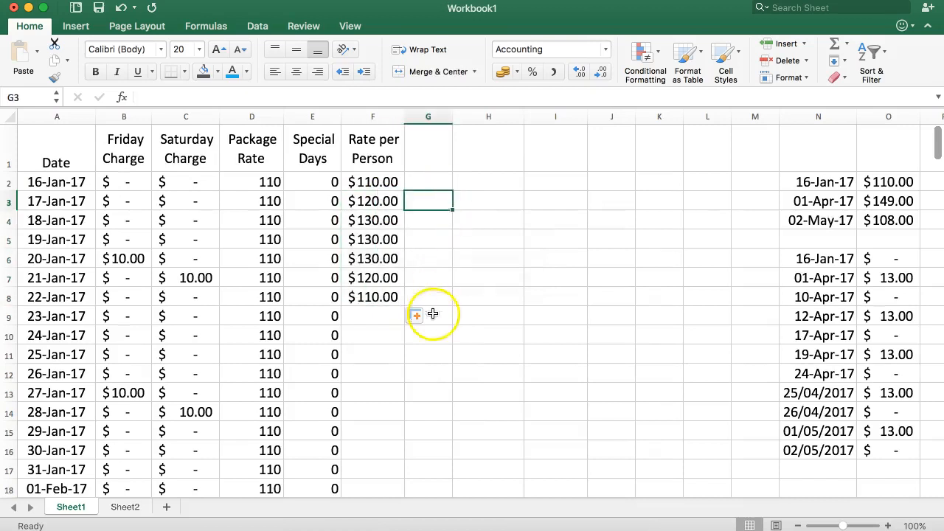
pyautogui.click(369, 316)
pyautogui.click(381, 297)
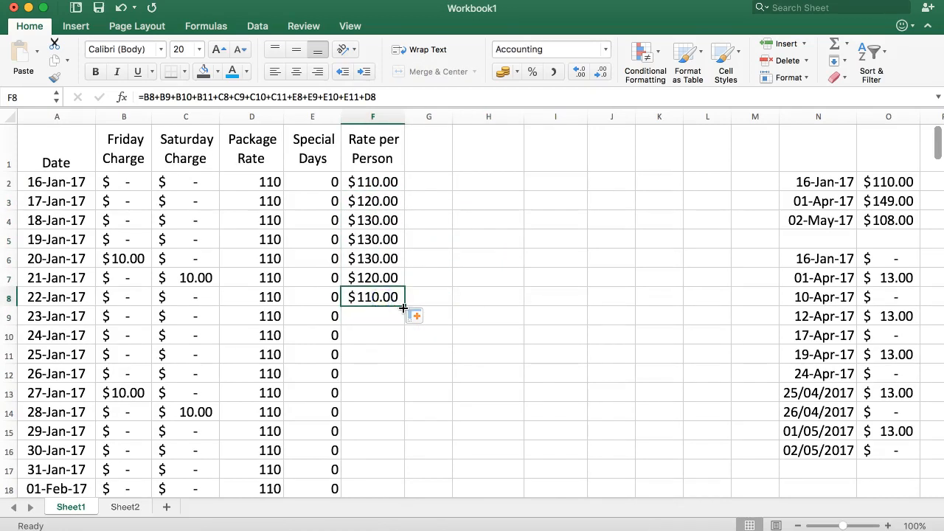
pyautogui.doubleClick(404, 305)
pyautogui.click(439, 233)
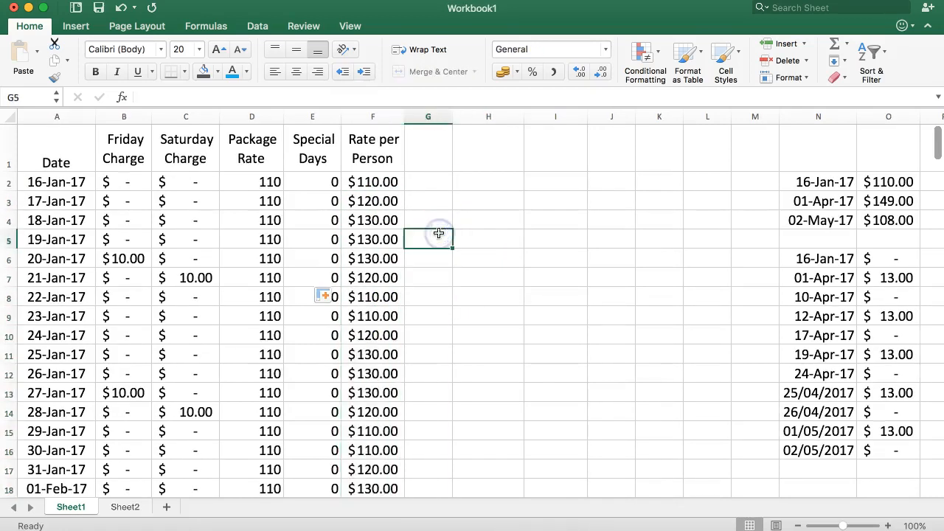
pyautogui.scroll(-15, 439, 313)
# Highlight the 12–15 Apr-17 rows and inspect F88's formula references.
pyautogui.scroll(-10, 440, 312)
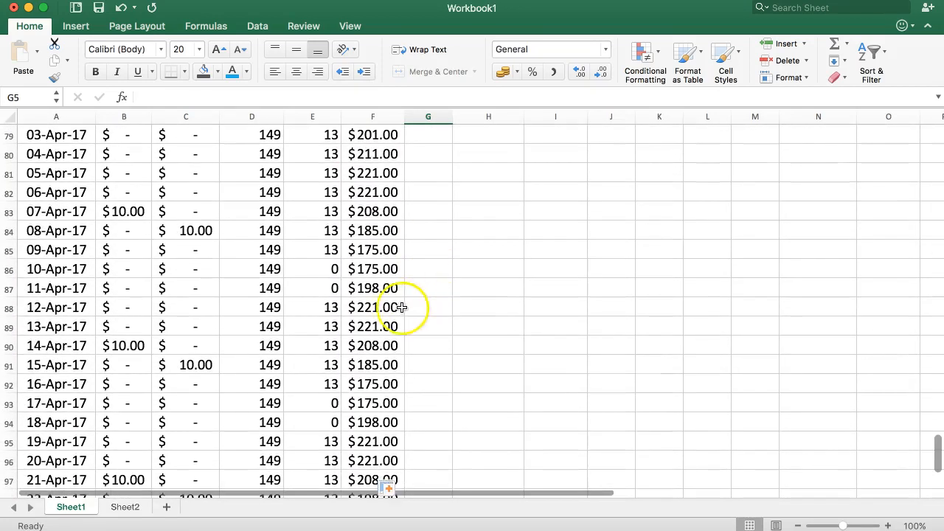
pyautogui.moveTo(74, 310); pyautogui.dragTo(344, 375)
pyautogui.click(250, 383)
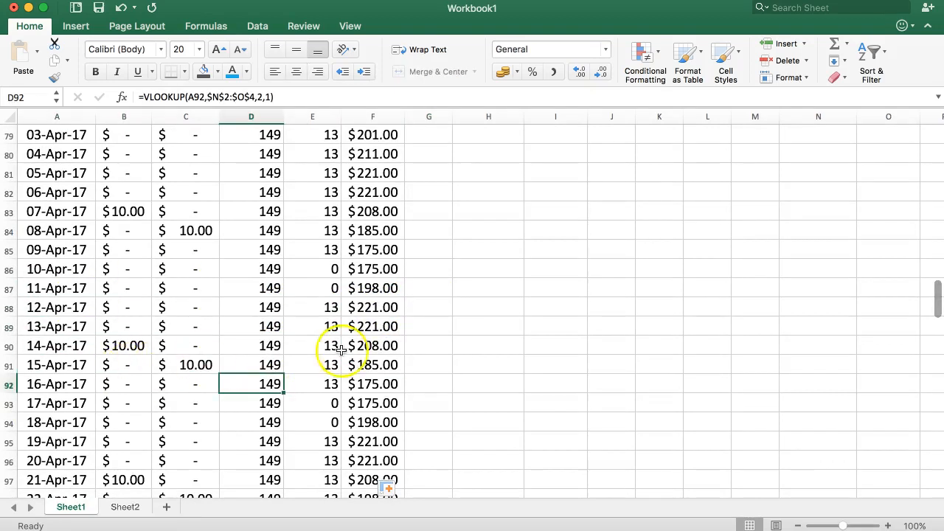
pyautogui.doubleClick(369, 311)
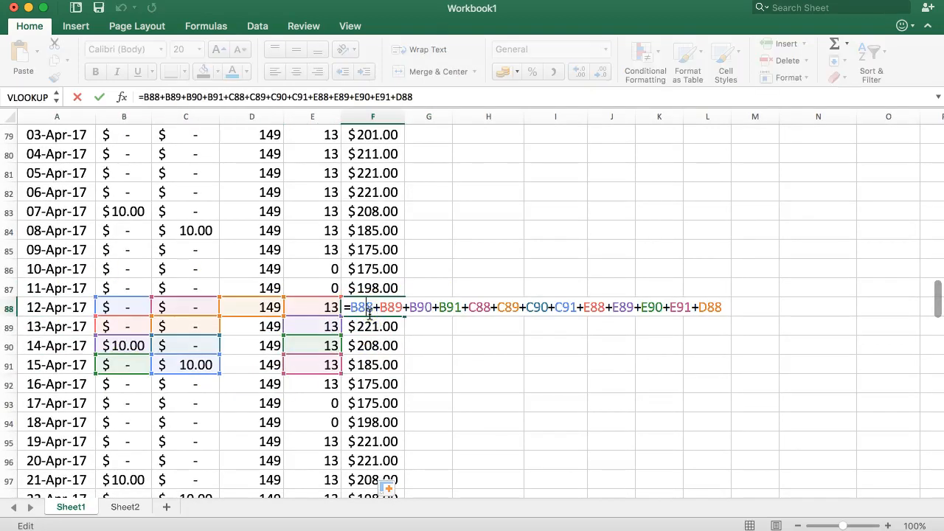
pyautogui.press('Escape')
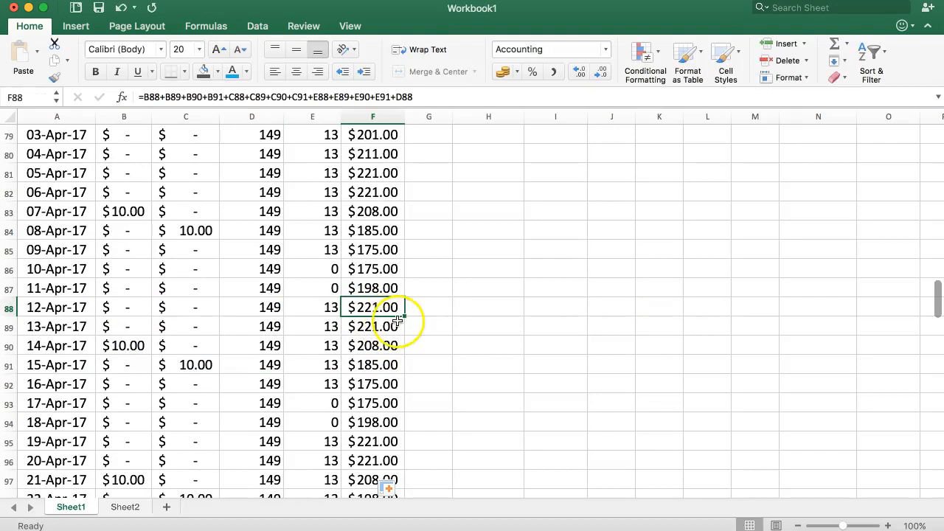
# Recheck which rows F88 sums, then return to the top and select F2.
pyautogui.moveTo(55, 306); pyautogui.dragTo(361, 361)
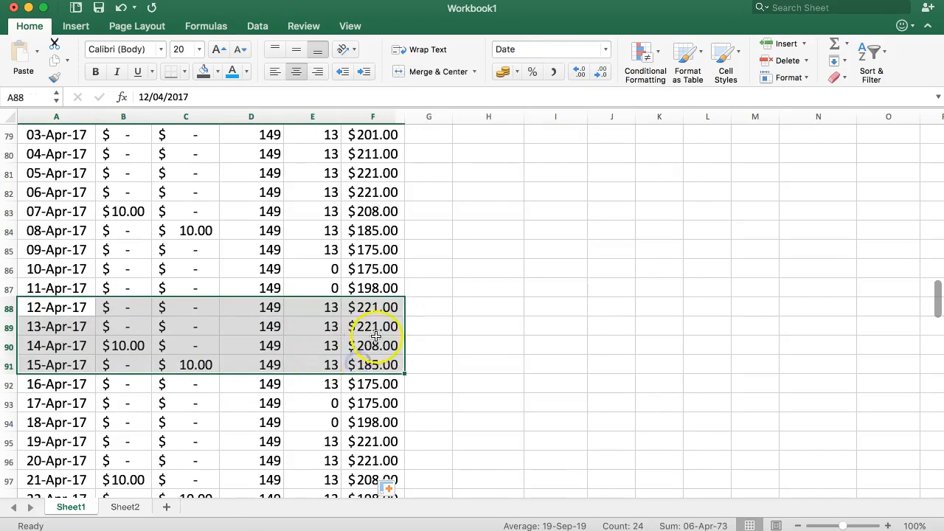
pyautogui.click(373, 308)
pyautogui.doubleClick(385, 308)
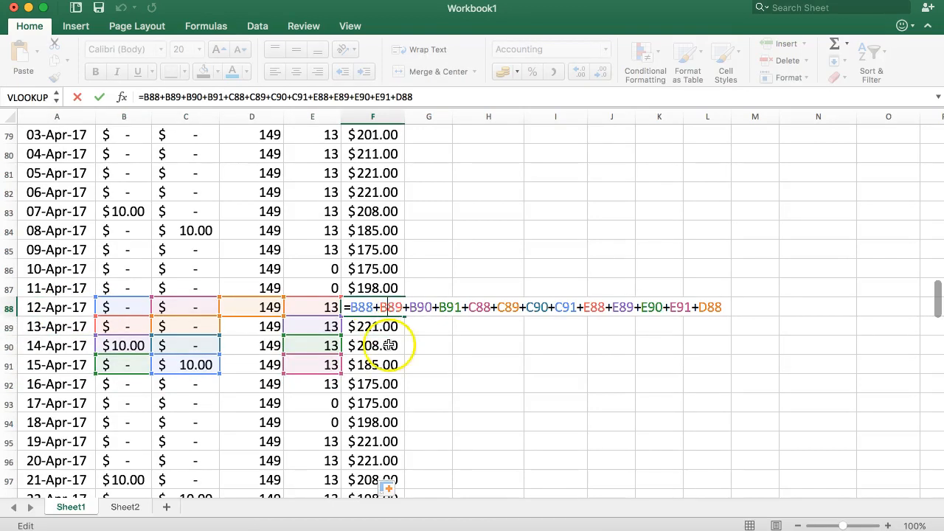
pyautogui.press('Escape')
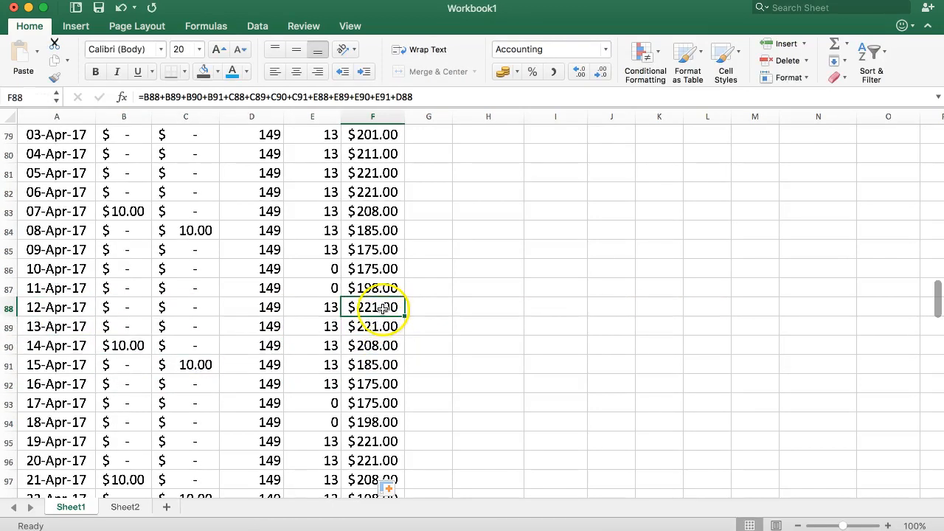
pyautogui.scroll(20, 383, 310)
pyautogui.scroll(6, 383, 322)
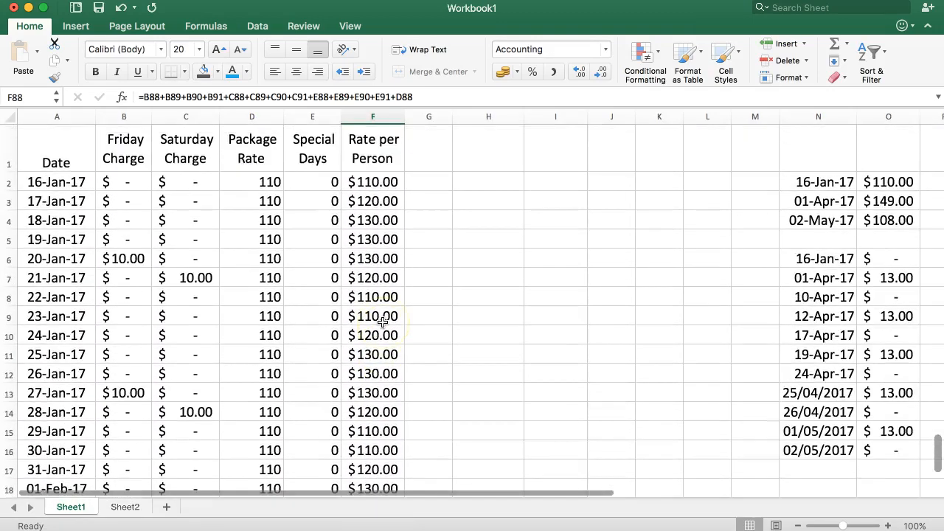
pyautogui.click(74, 181)
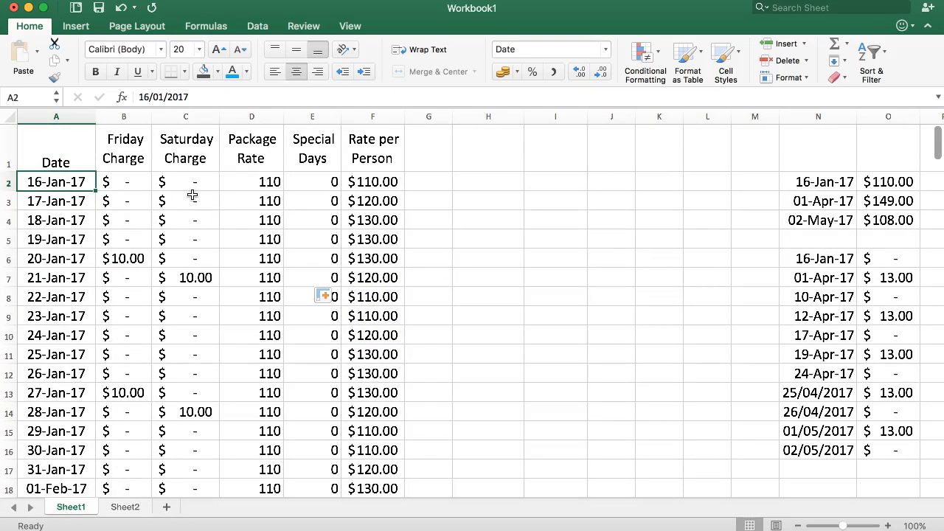
pyautogui.click(368, 181)
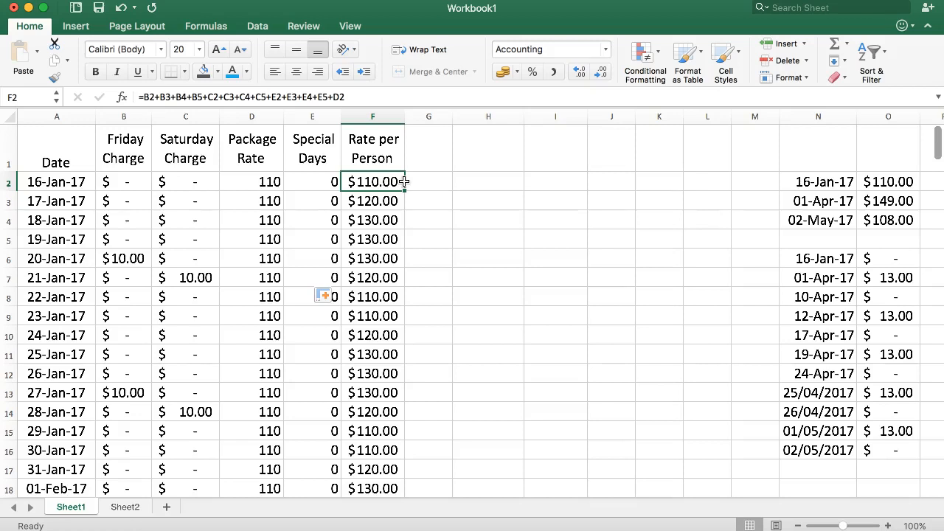
# Bring the package rates PDF forward, clear its text selection, and return to Excel.
pyautogui.click(789, 530)
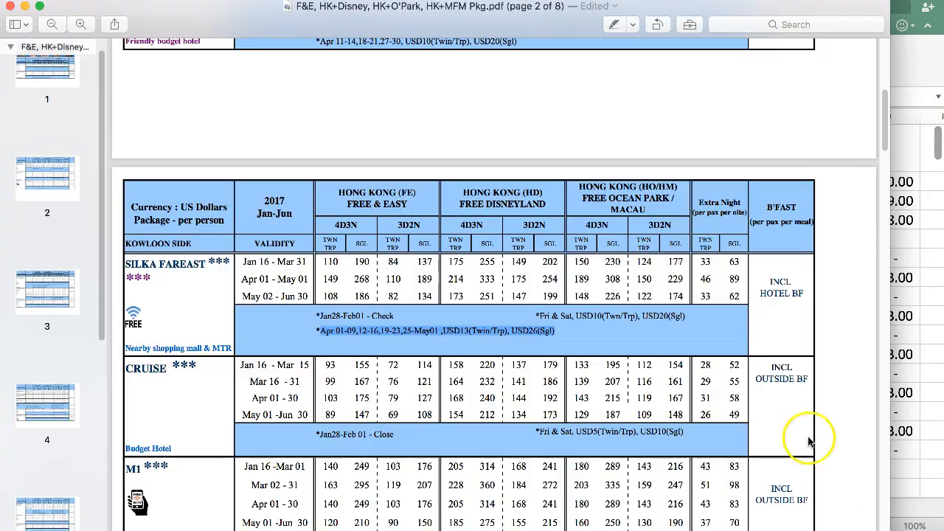
pyautogui.click(852, 310)
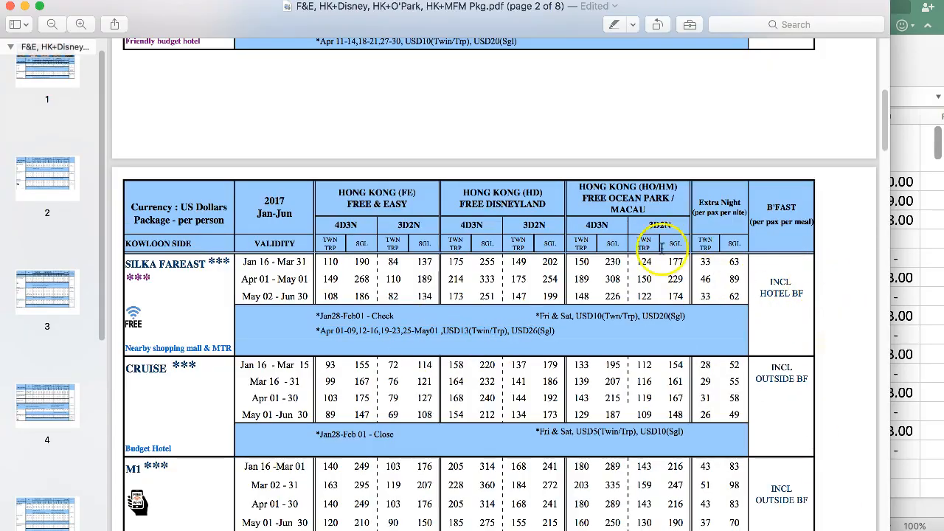
pyautogui.click(920, 431)
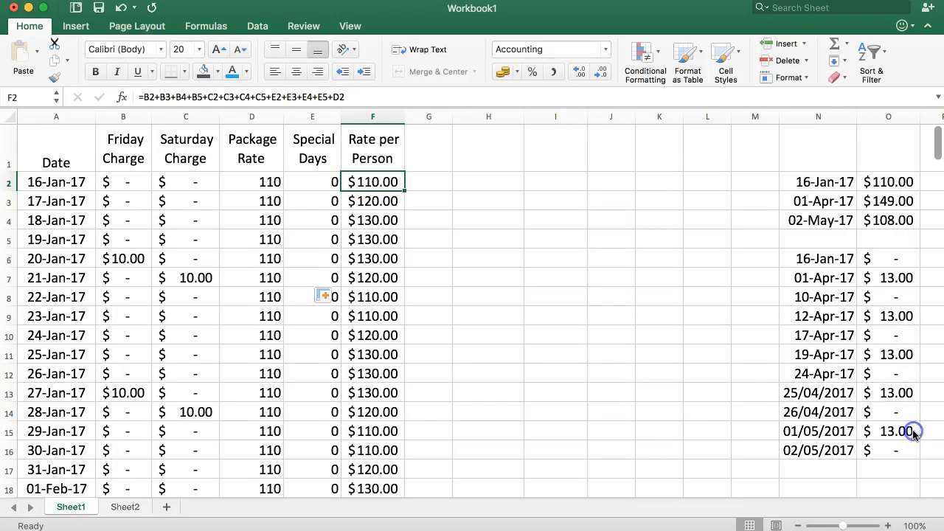
pyautogui.click(428, 181)
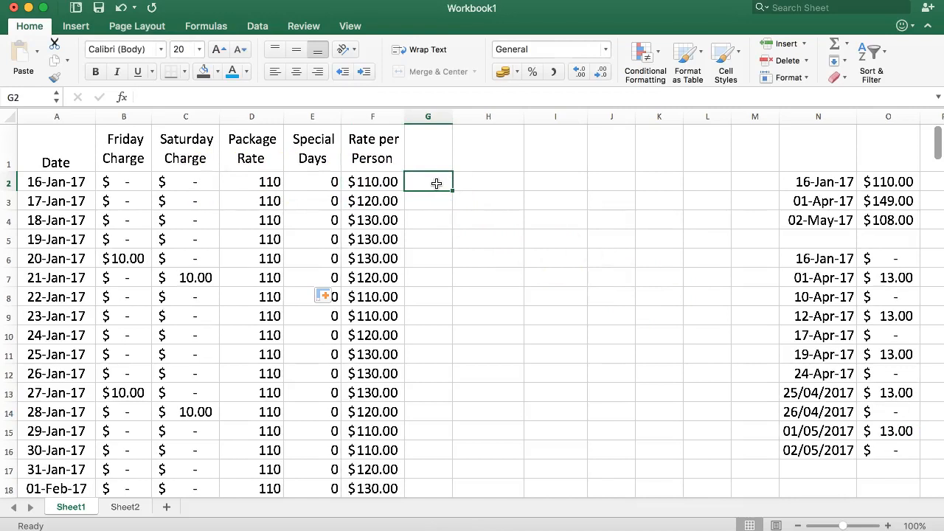
pyautogui.click(464, 183)
pyautogui.click(431, 185)
pyautogui.click(473, 182)
pyautogui.click(425, 184)
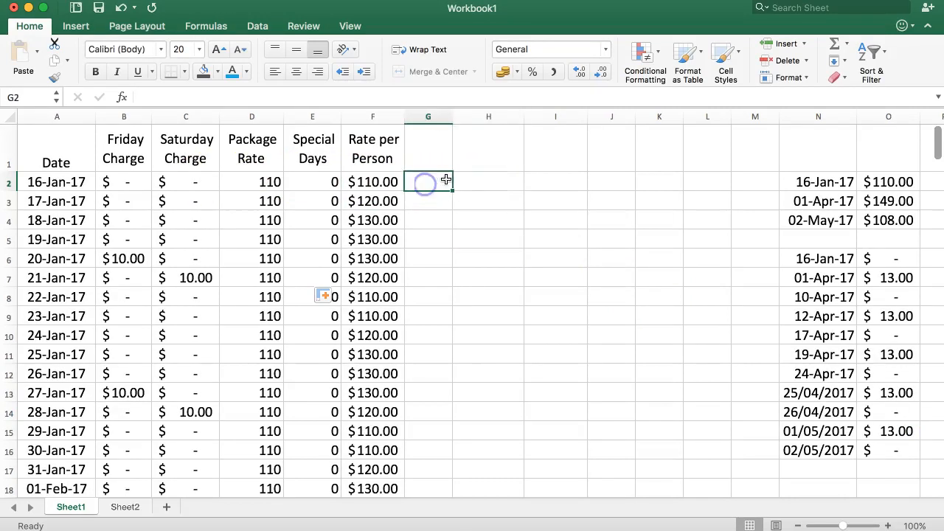
pyautogui.write('=M')
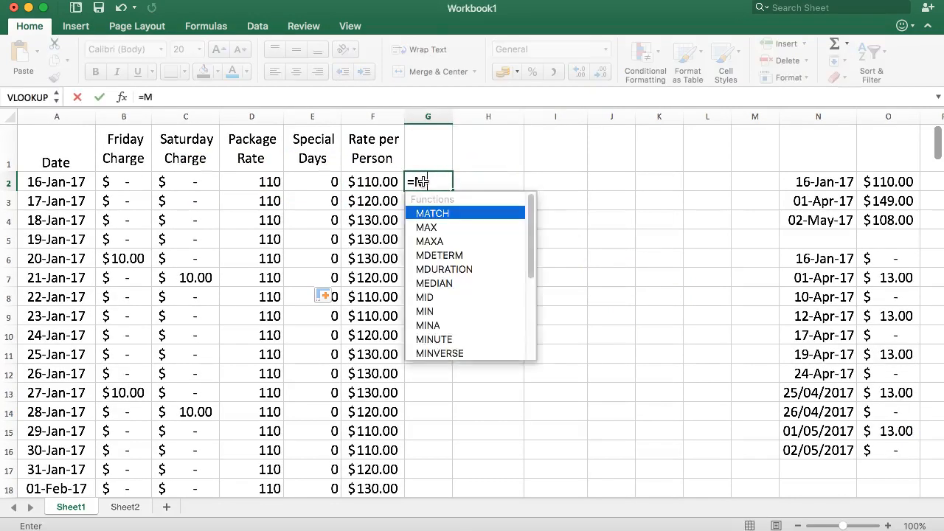
pyautogui.write('AX(')
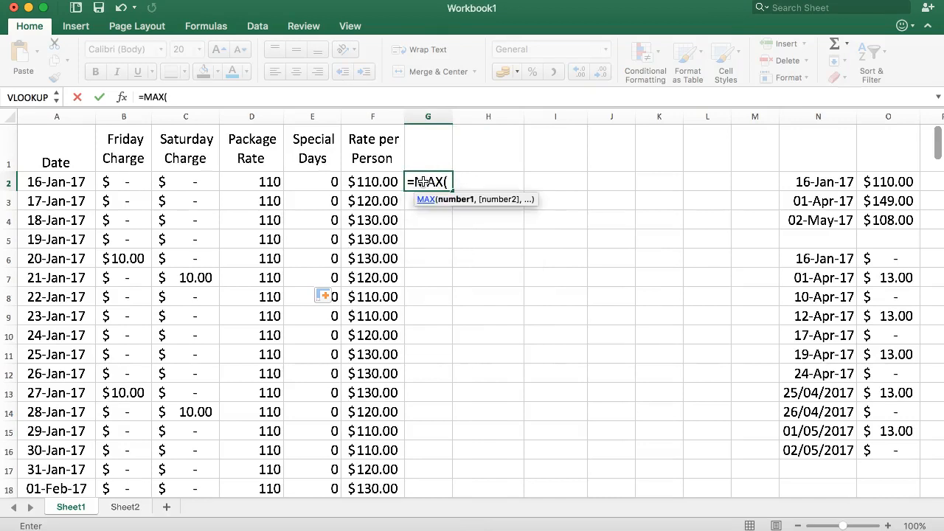
pyautogui.click(359, 182)
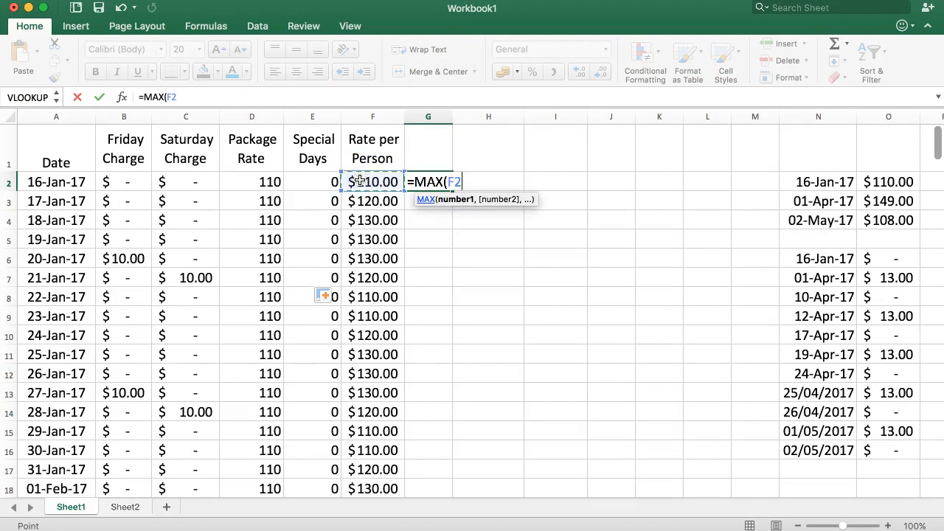
pyautogui.hotkey('ctrl', 'Down')
pyautogui.hotkey('ctrl', 'Down')
pyautogui.hotkey('shift', 'pagedown')
pyautogui.hotkey('shift', 'pagedown')
pyautogui.hotkey('shift', 'pagedown')
pyautogui.hotkey('shift', 'pagedown')
pyautogui.hotkey('shift', 'pagedown')
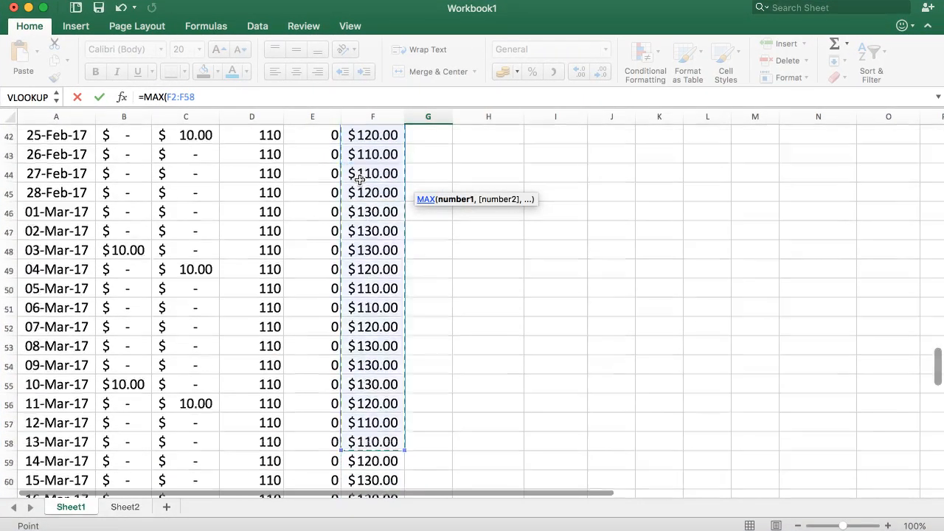
pyautogui.hotkey('shift', 'pagedown')
pyautogui.hotkey('shift', 'pagedown')
pyautogui.hotkey('shift', 'pagedown')
pyautogui.hotkey('shift', 'pagedown')
pyautogui.hotkey('shift', 'pageup')
pyautogui.hotkey('shift', 'pagedown')
pyautogui.hotkey('shift', 'Up')
pyautogui.hotkey('shift', 'Up')
pyautogui.hotkey('shift', 'Up')
pyautogui.hotkey('shift', 'Up')
pyautogui.hotkey('shift', 'Up')
pyautogui.hotkey('shift', 'Up')
pyautogui.hotkey('shift', 'Up')
pyautogui.hotkey('shift', 'Up')
pyautogui.hotkey('shift', 'Up')
pyautogui.hotkey('shift', 'Up')
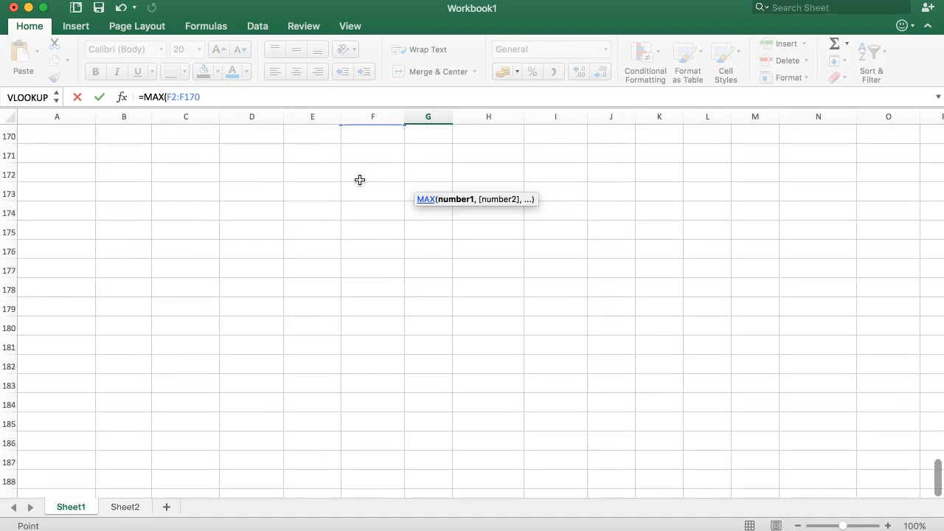
pyautogui.hotkey('shift', 'Down')
pyautogui.hotkey('shift', 'Down')
pyautogui.hotkey('shift', 'Down')
pyautogui.hotkey('shift', 'Down')
pyautogui.hotkey('shift', 'Down')
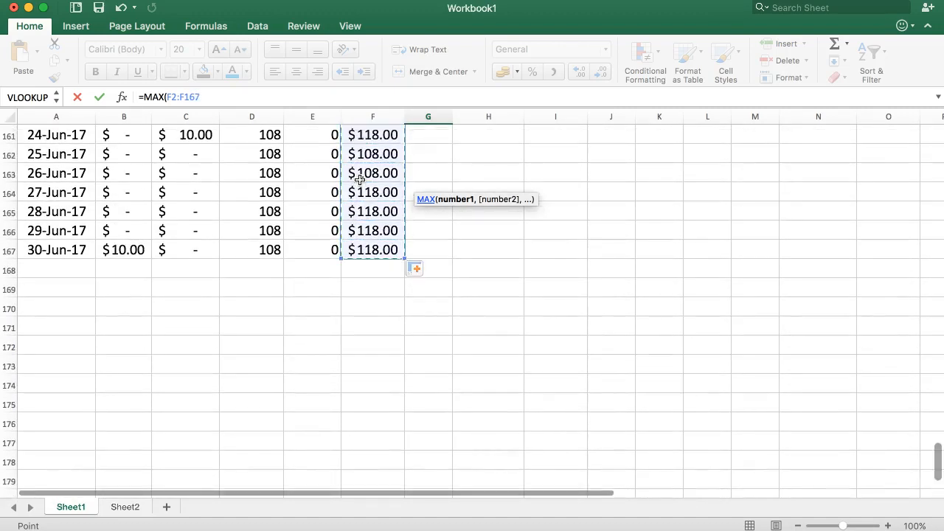
pyautogui.press('Return')
pyautogui.scroll(2, 491, 205)
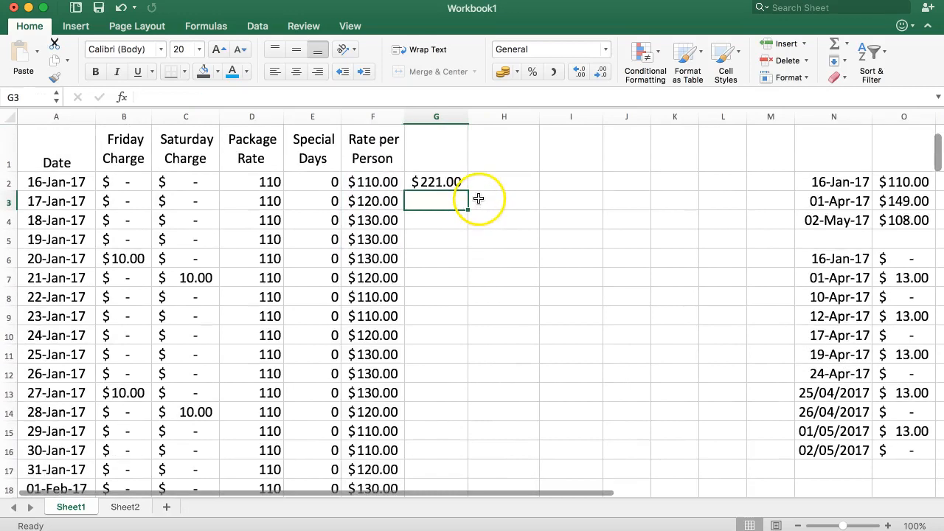
pyautogui.click(415, 184)
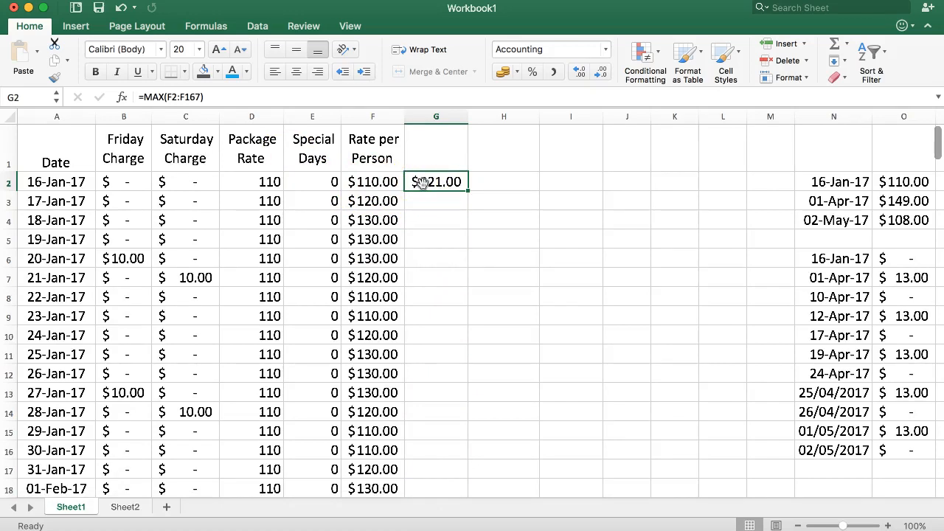
pyautogui.click(137, 162)
pyautogui.click(196, 255)
pyautogui.moveTo(312, 151); pyautogui.dragTo(313, 411)
pyautogui.click(452, 252)
pyautogui.click(451, 186)
pyautogui.press('super+z')
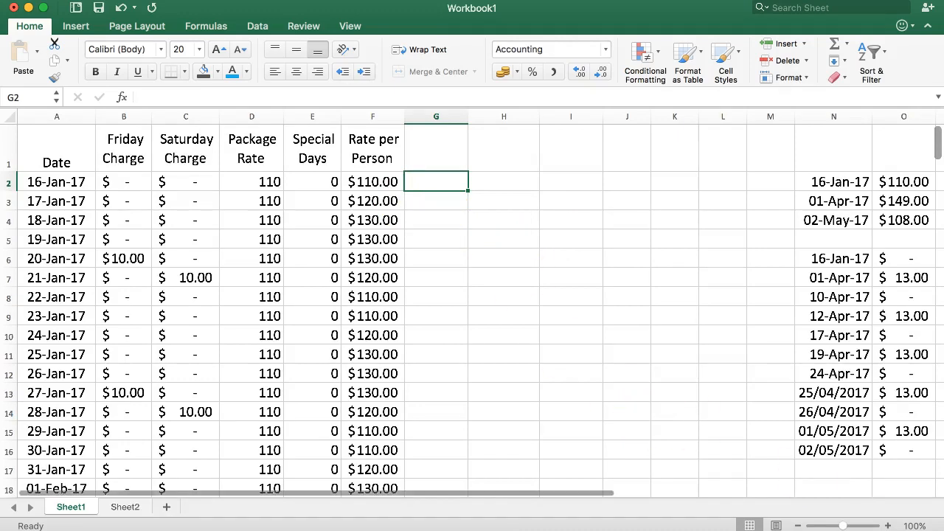
pyautogui.click(652, 529)
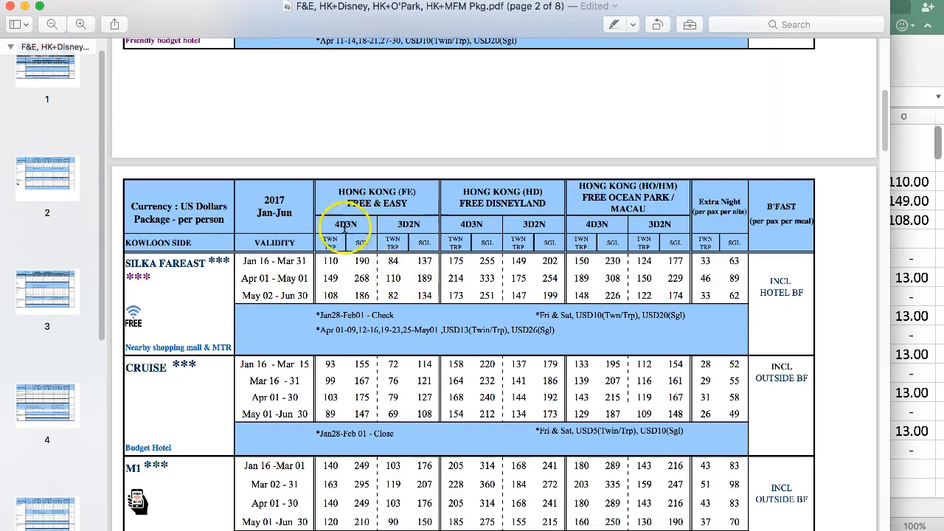
# Highlight the 3D2N rate header in the PDF, then switch back to Excel.
pyautogui.moveTo(409, 226)
pyautogui.mouseDown()
pyautogui.moveTo(411, 256)
pyautogui.moveTo(416, 231)
pyautogui.moveTo(375, 223)
pyautogui.moveTo(417, 229)
pyautogui.mouseUp()
pyautogui.doubleClick(418, 228)
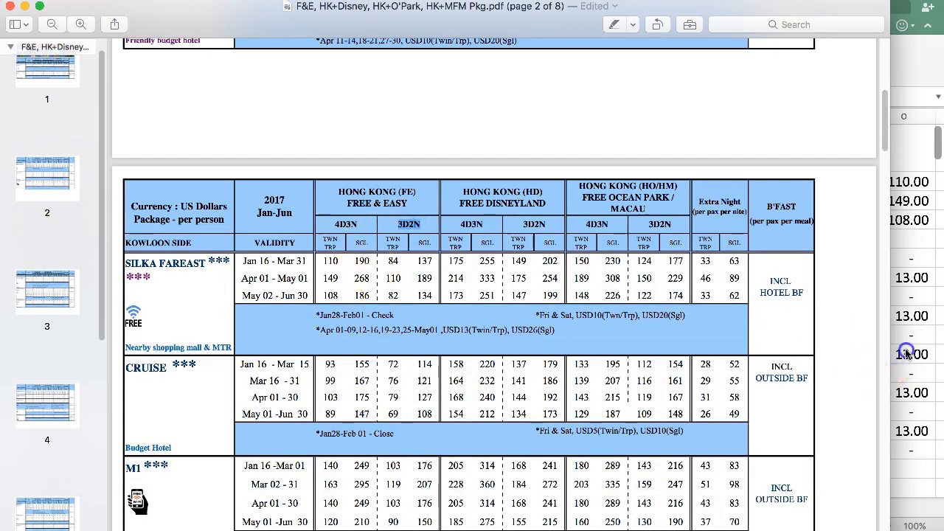
pyautogui.click(882, 364)
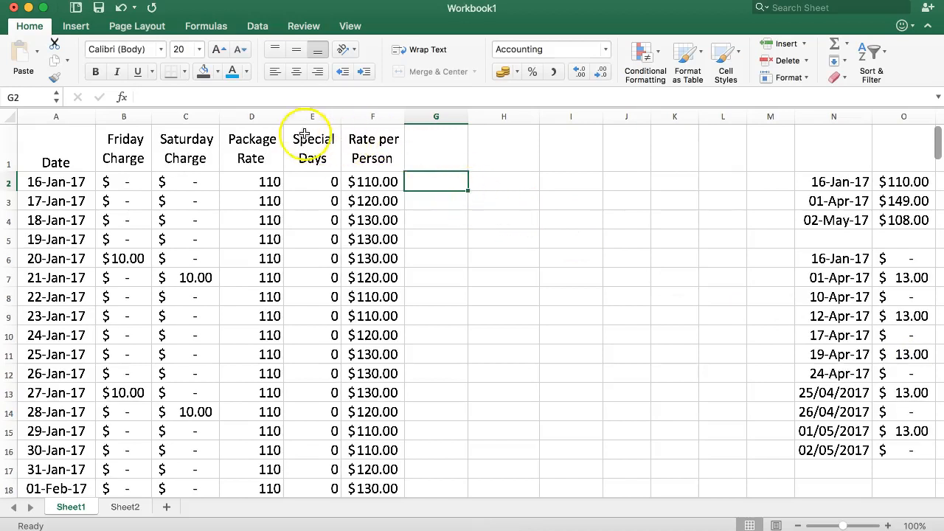
# Rename the D1 header to 'Package Rate 4D'.
pyautogui.click(249, 154)
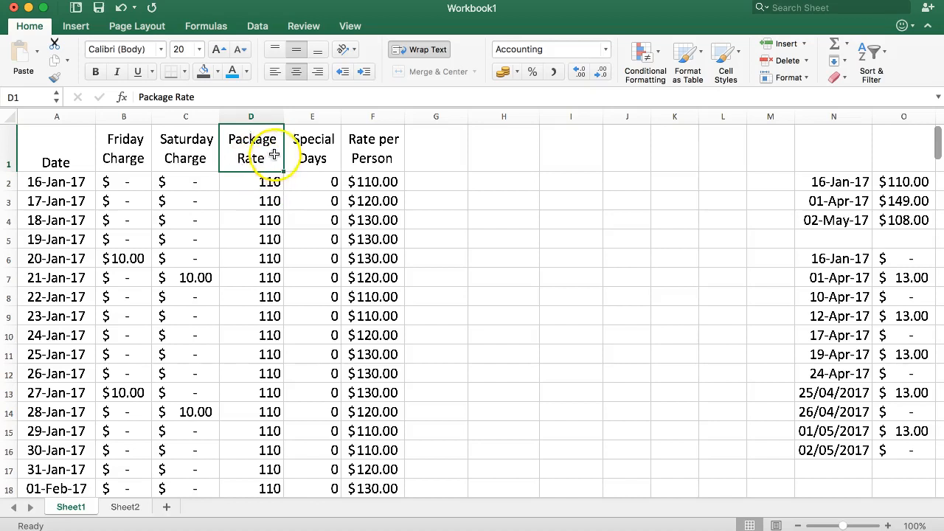
pyautogui.click(224, 96)
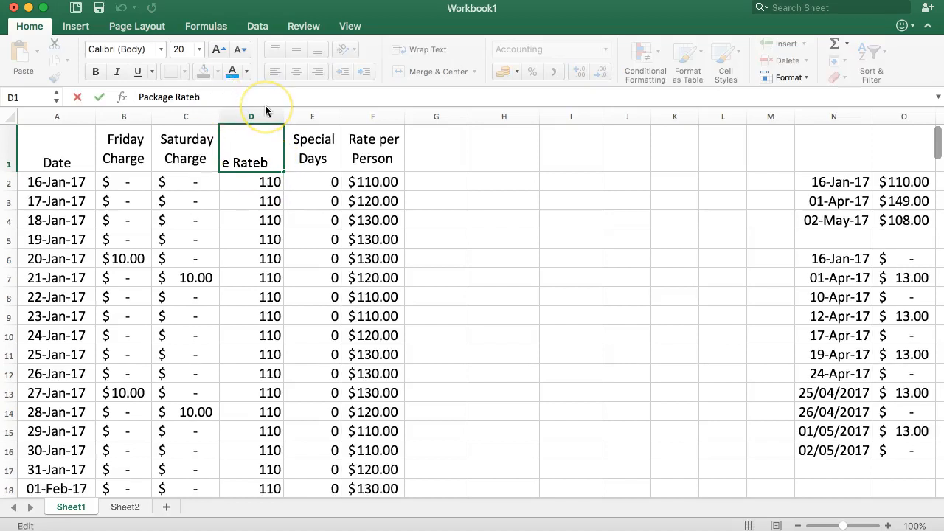
pyautogui.write('4D')
pyautogui.press('Return')
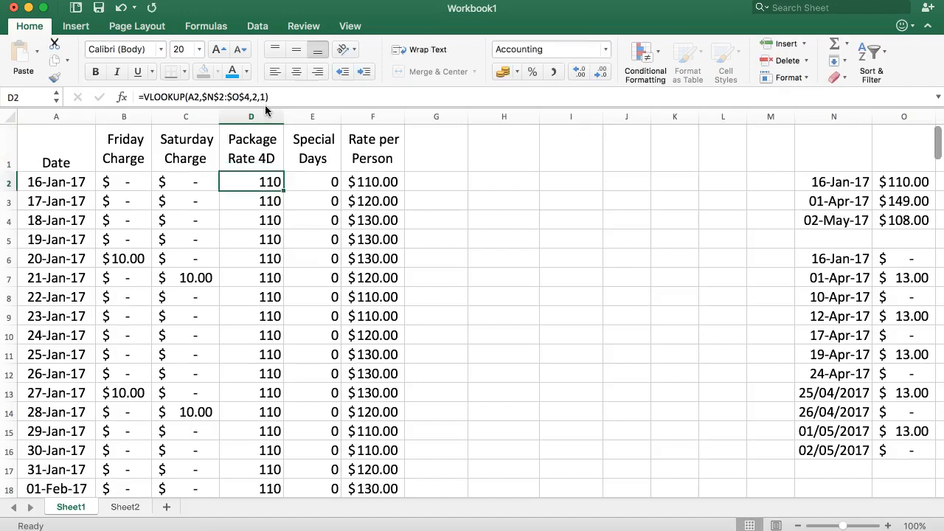
# Add a wrapped, centred 'Package Rate 3D' header in G1.
pyautogui.click(439, 150)
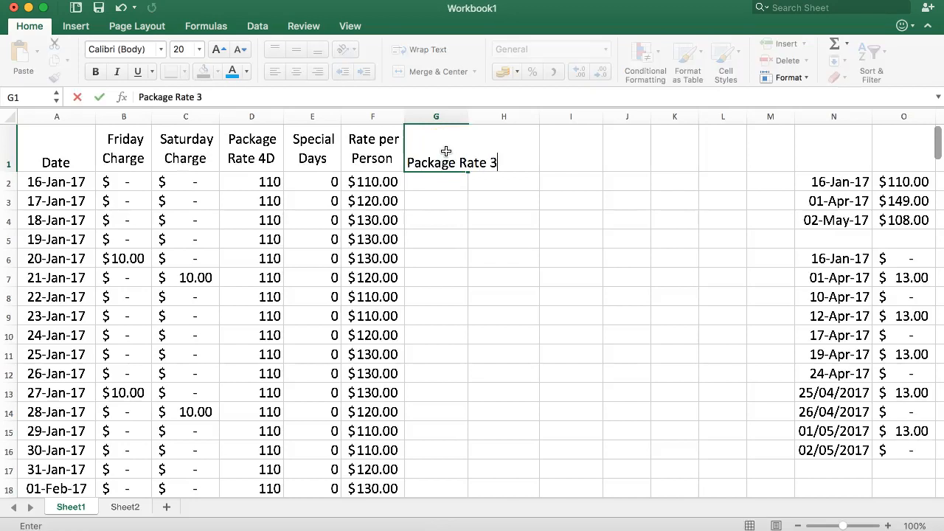
pyautogui.press('Return')
pyautogui.click(435, 155)
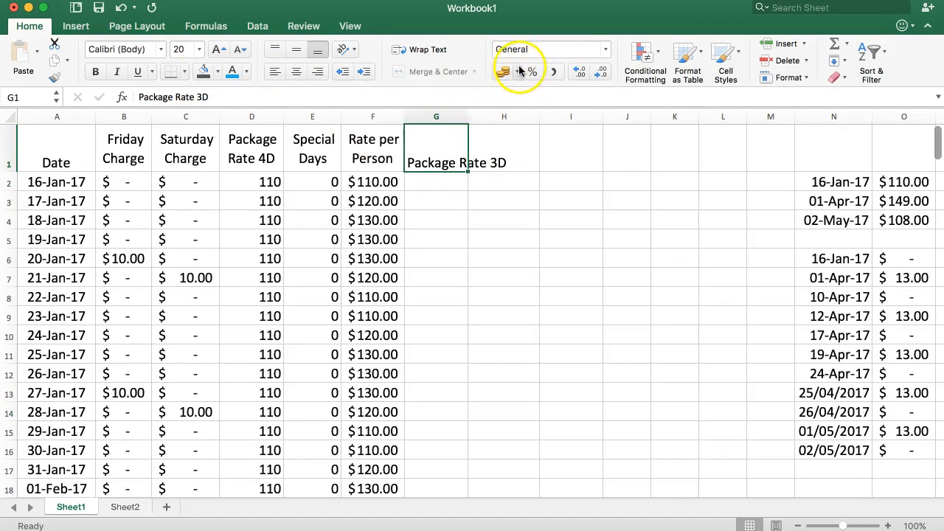
pyautogui.click(411, 49)
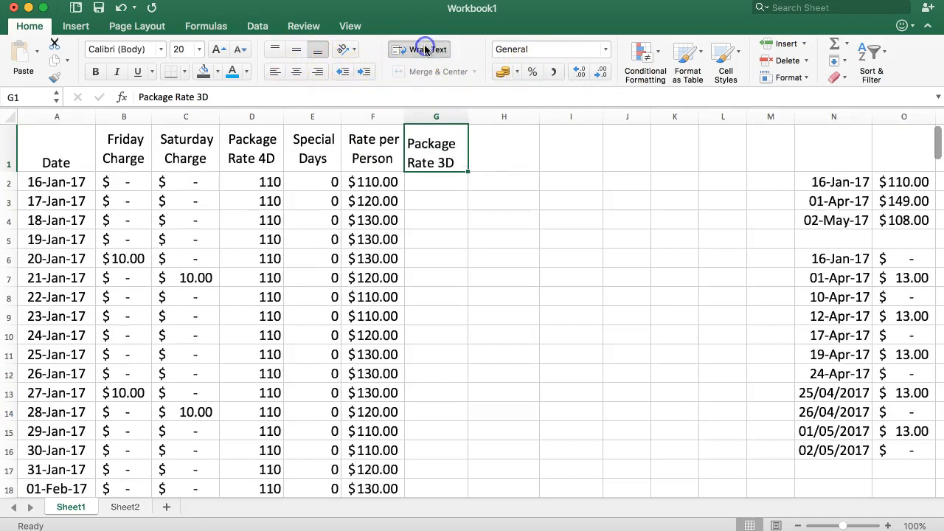
pyautogui.click(296, 72)
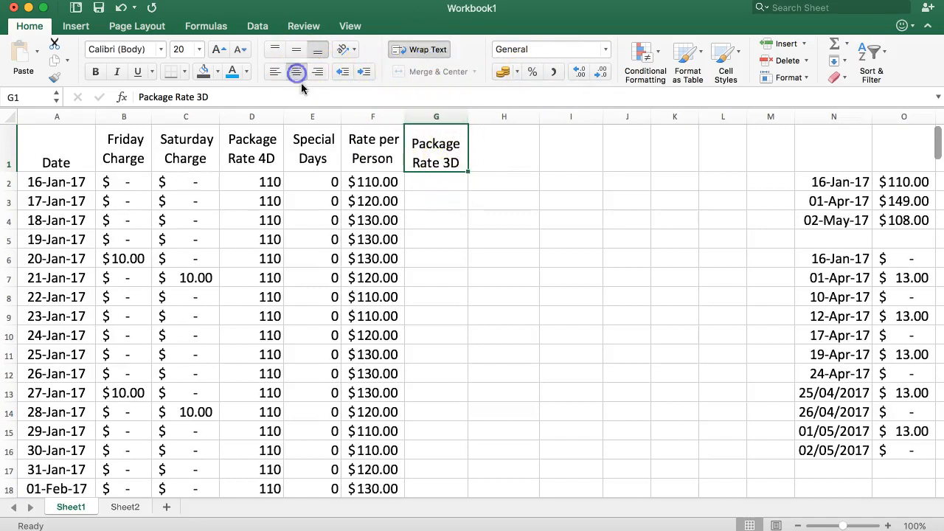
pyautogui.click(434, 184)
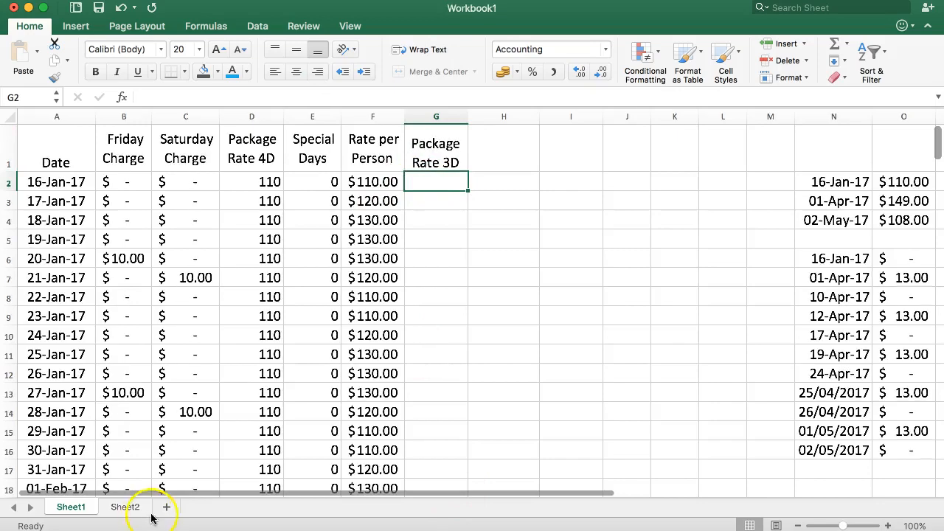
pyautogui.press('super+Tab')
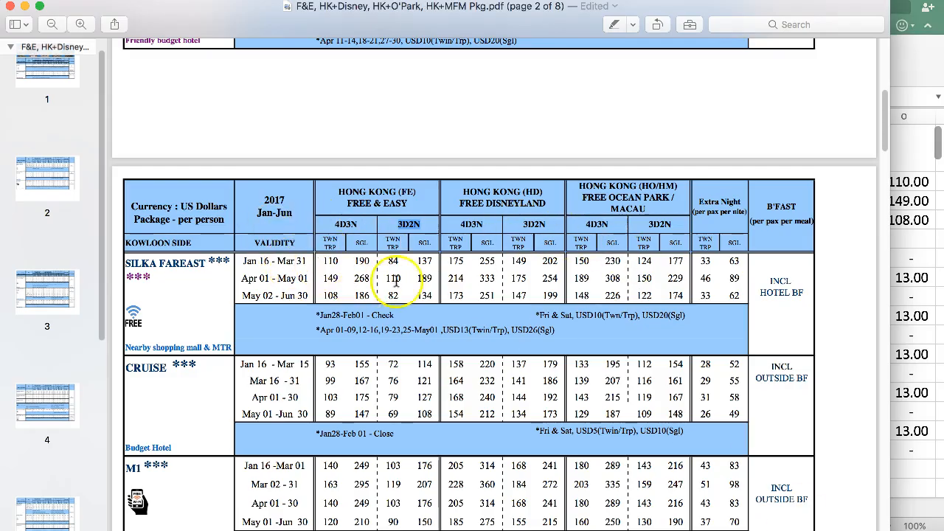
# Review Silka Fareast's 3D2N twin rates (84, 110, 82) and the Friday/Saturday surcharge notes in the PDF.
pyautogui.moveTo(422, 261); pyautogui.dragTo(440, 261)
pyautogui.click(399, 260)
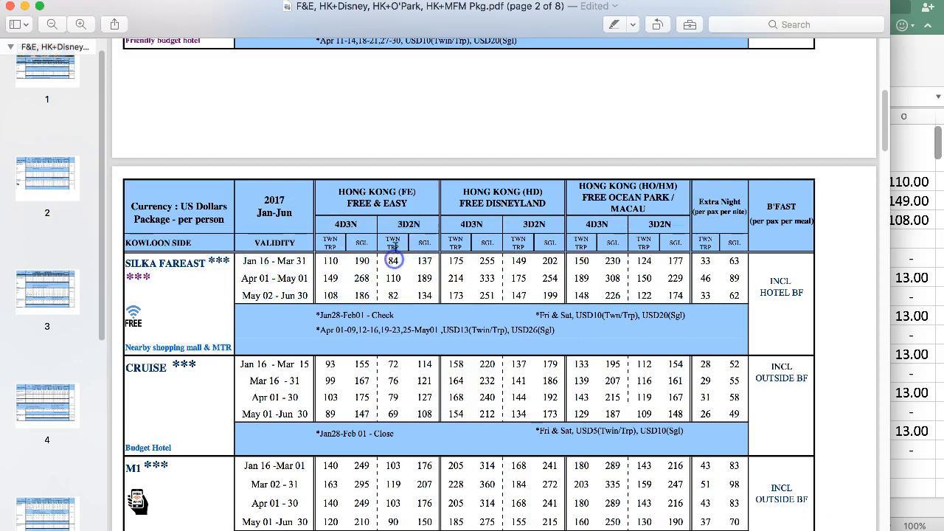
pyautogui.click(396, 258)
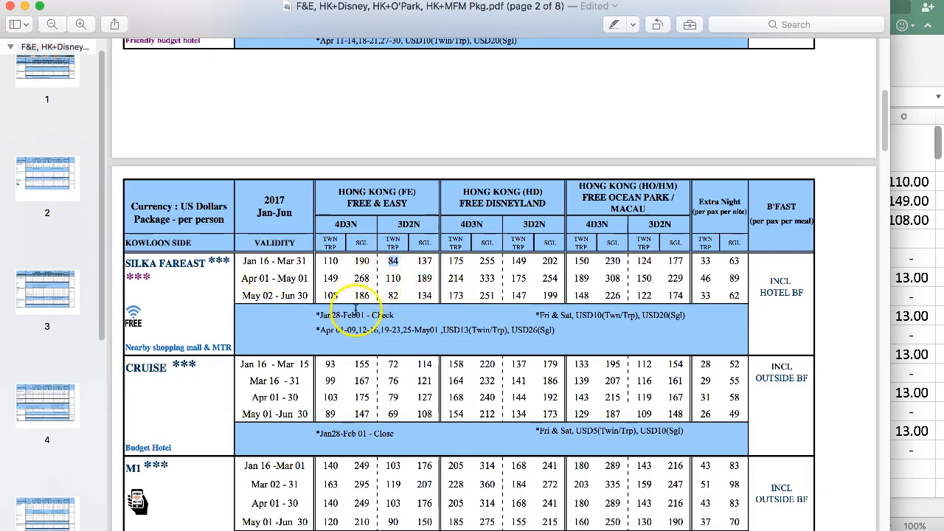
pyautogui.moveTo(312, 320); pyautogui.dragTo(649, 324)
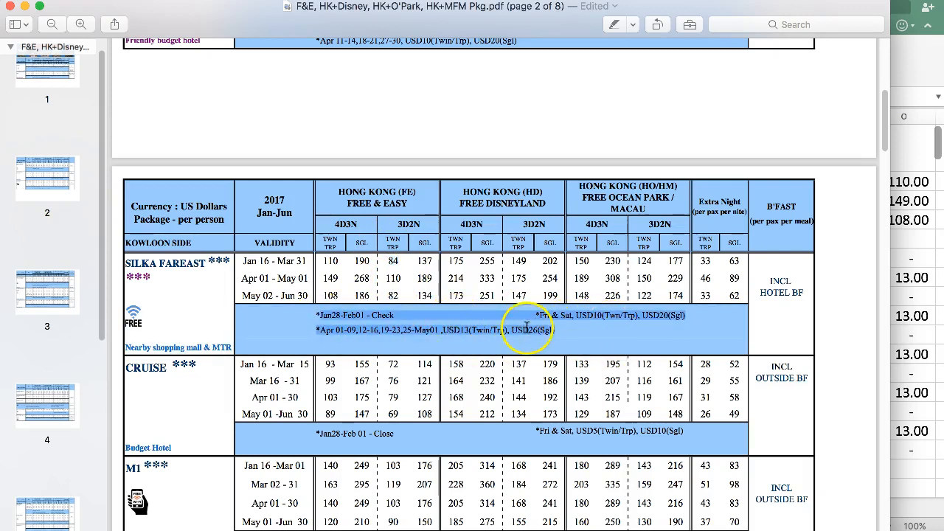
pyautogui.click(415, 226)
pyautogui.moveTo(415, 225); pyautogui.dragTo(369, 226)
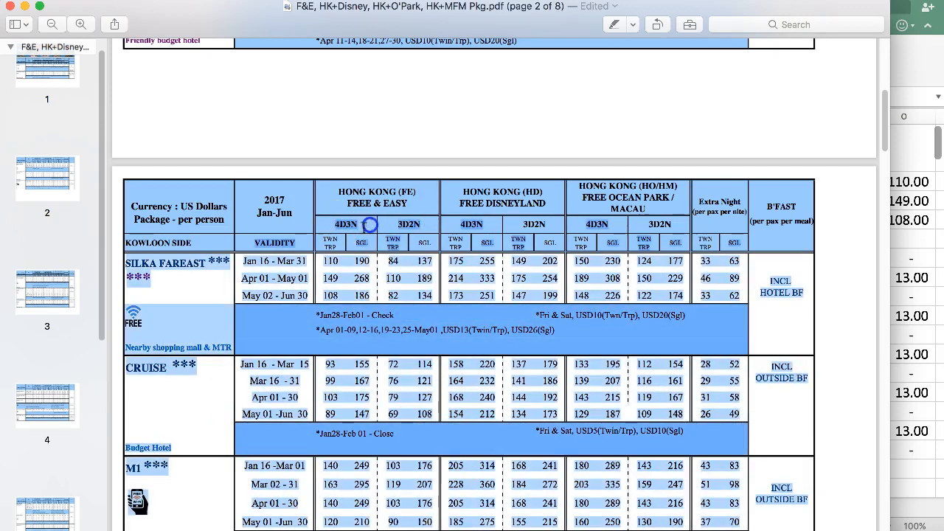
pyautogui.click(392, 241)
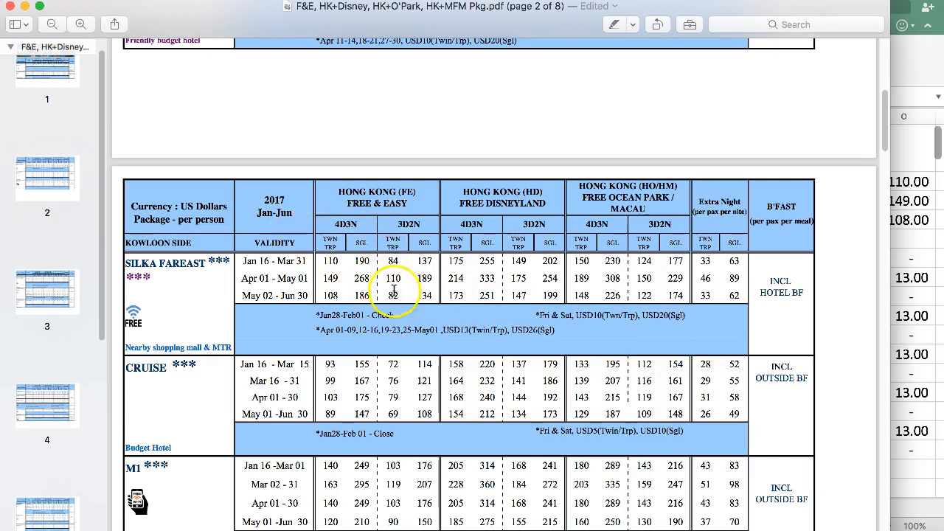
# Copy the per-date rate table into L2:M4 and auto-fit columns L and M.
pyautogui.click(905, 411)
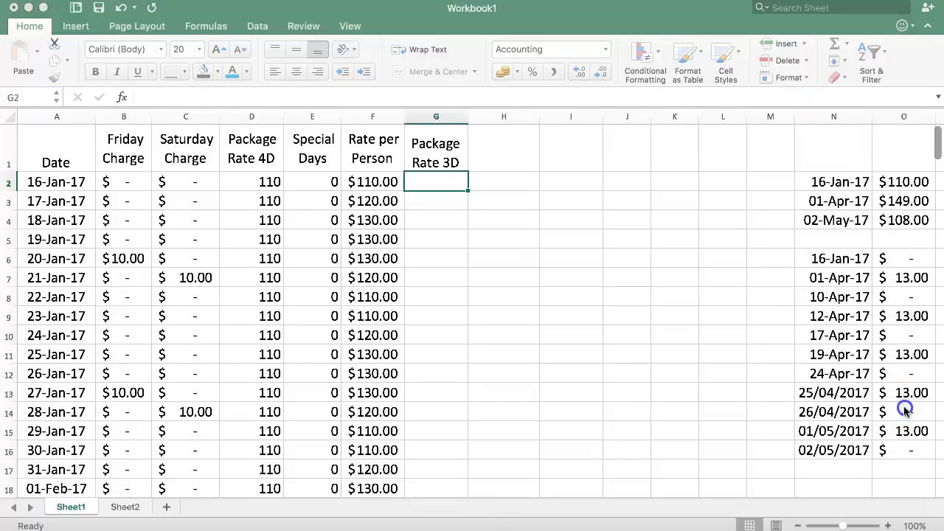
pyautogui.moveTo(841, 183); pyautogui.dragTo(881, 219)
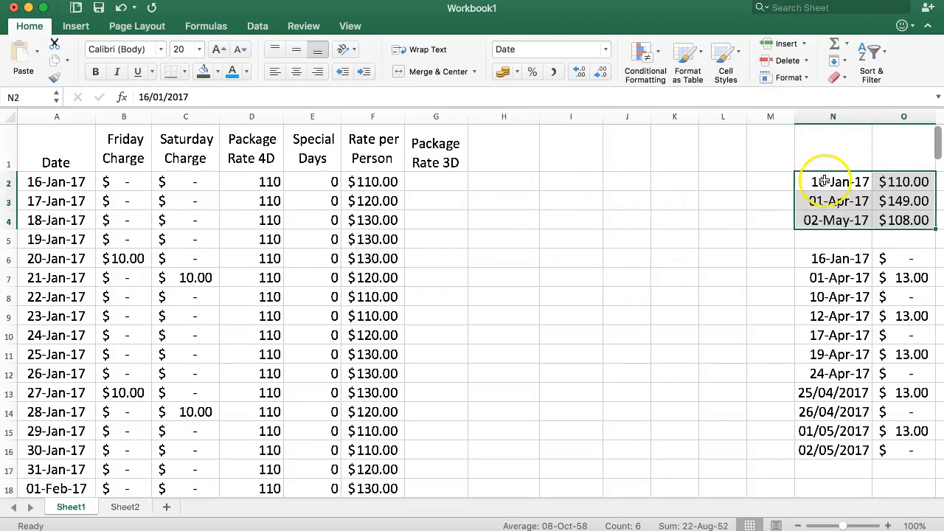
pyautogui.press('super+c')
pyautogui.click(724, 182)
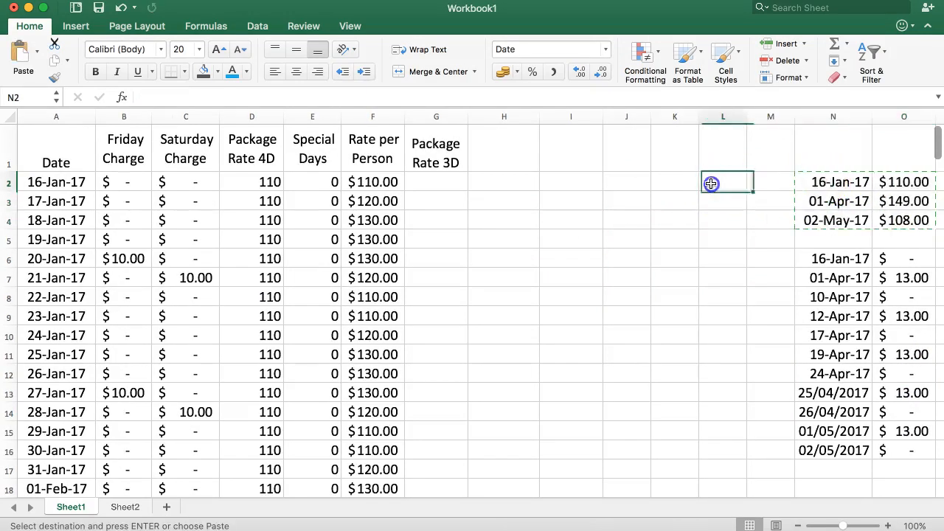
pyautogui.press('super+v')
pyautogui.press('Down')
pyautogui.press('Down')
pyautogui.moveTo(771, 117); pyautogui.dragTo(723, 116)
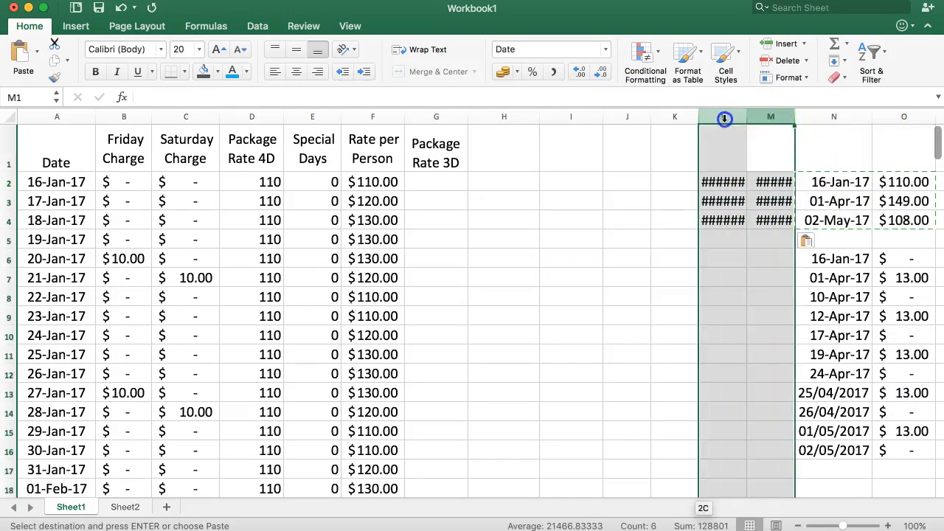
pyautogui.doubleClick(792, 116)
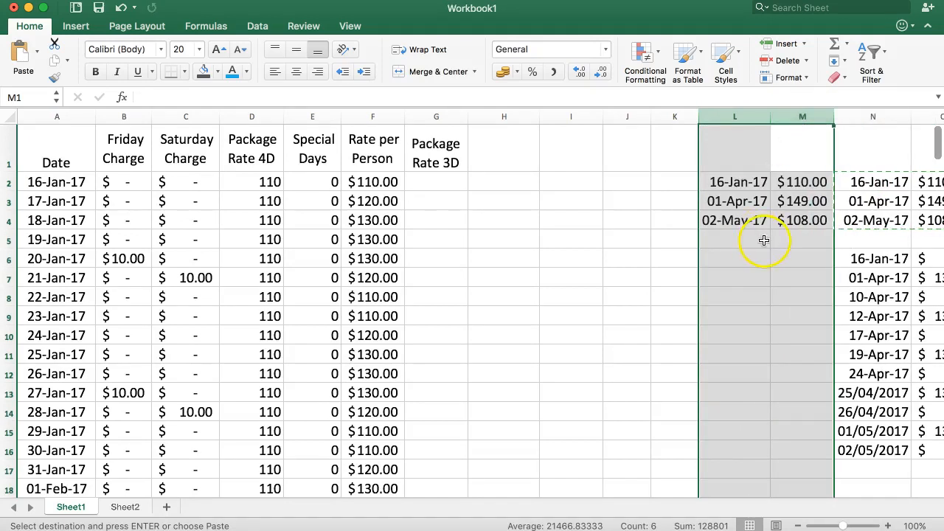
# Hide column J and select the copied date/rate table L2:M5.
pyautogui.click(626, 117)
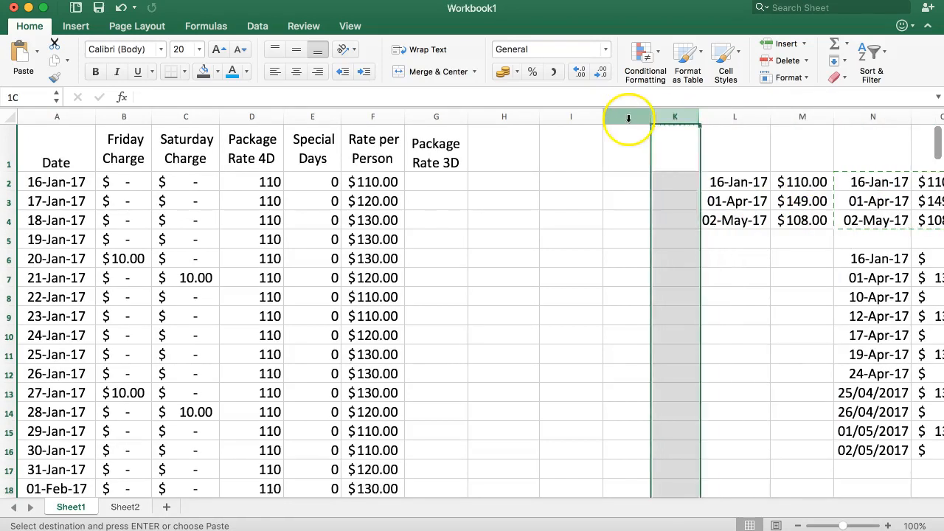
pyautogui.rightClick(626, 116)
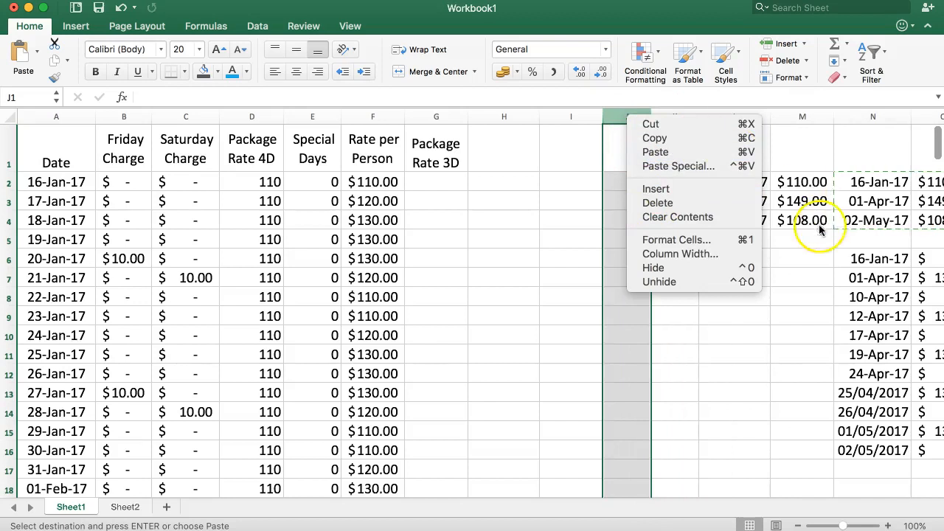
pyautogui.click(671, 268)
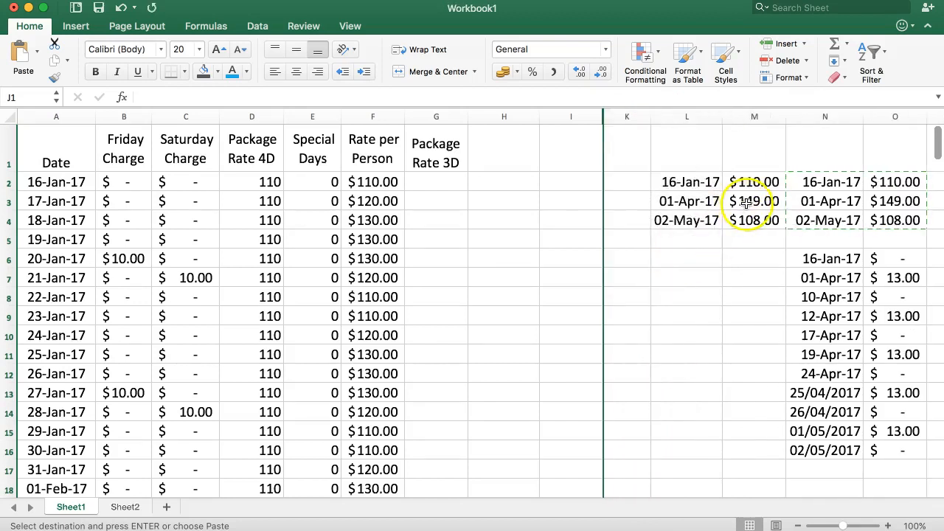
pyautogui.click(699, 293)
pyautogui.click(714, 185)
pyautogui.moveTo(714, 185); pyautogui.dragTo(744, 237)
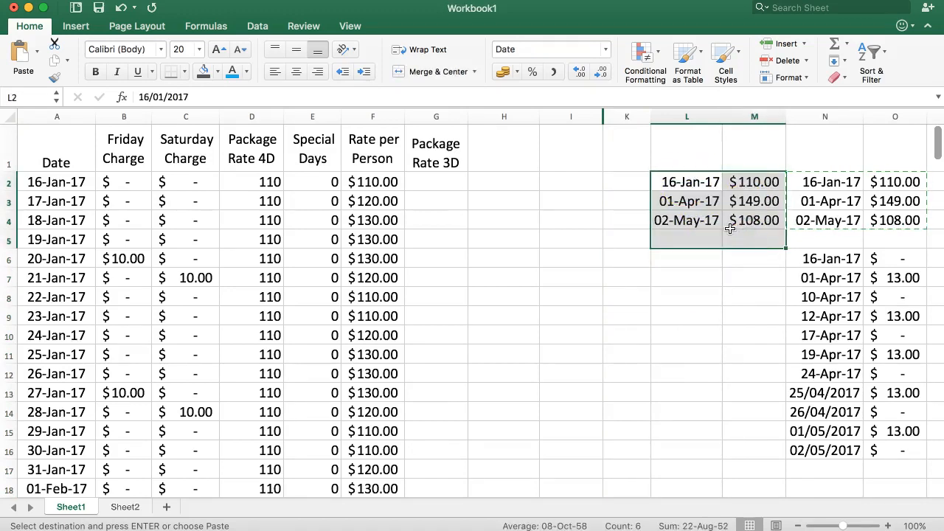
pyautogui.click(753, 185)
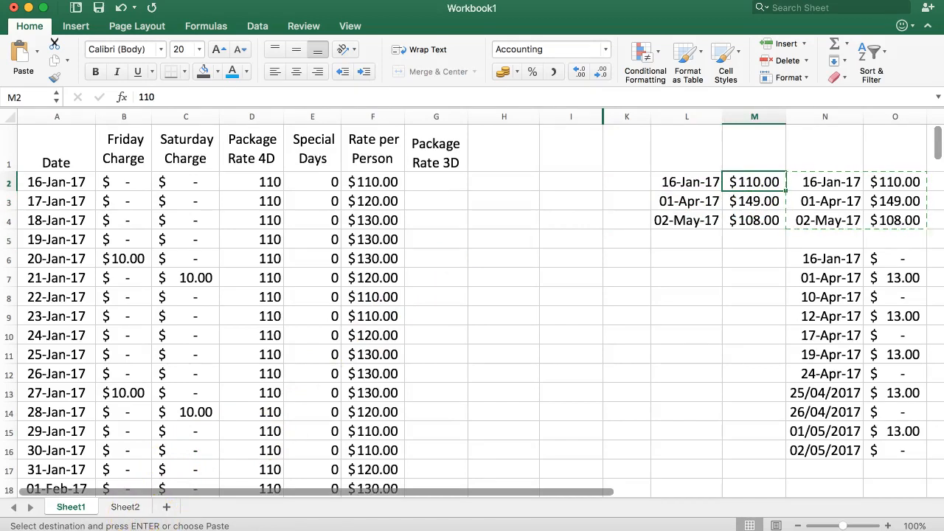
# Compare the PDF's 3D2N price list against the workbook's rate table.
pyautogui.press('super+Tab')
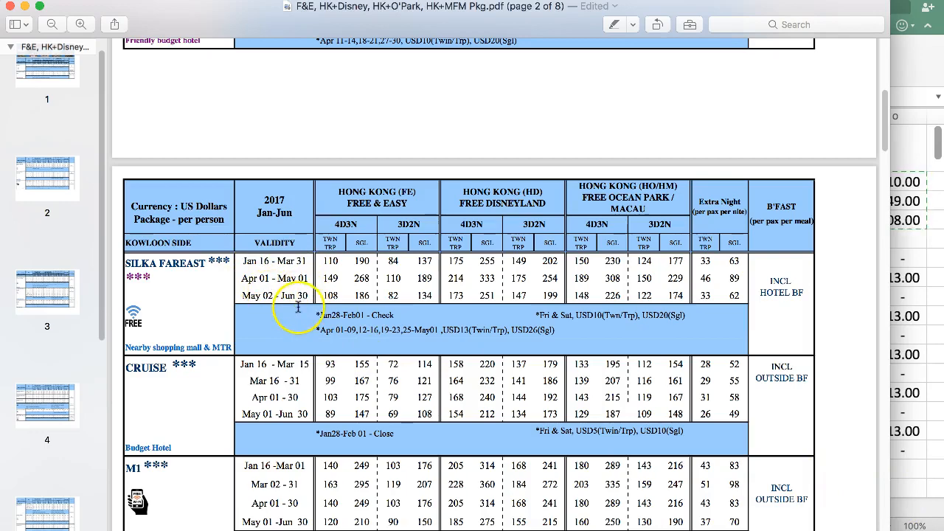
pyautogui.click(943, 435)
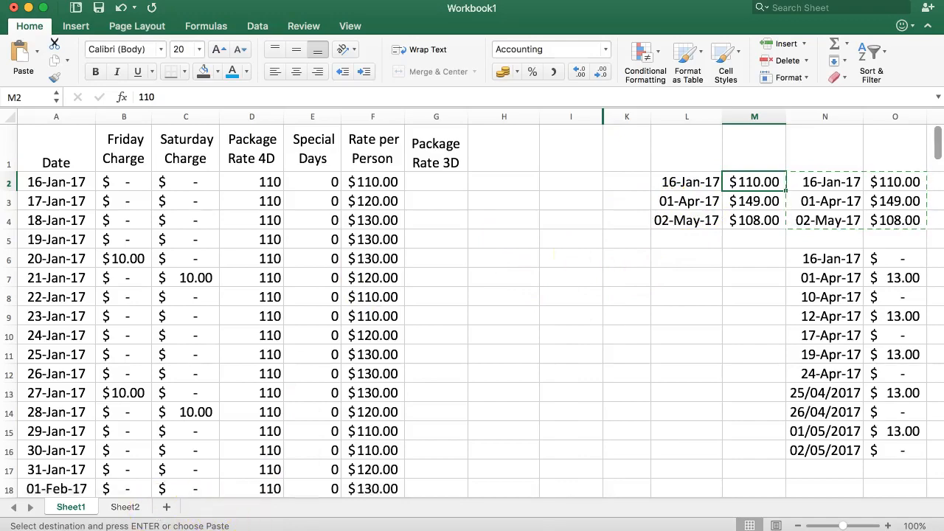
pyautogui.click(195, 529)
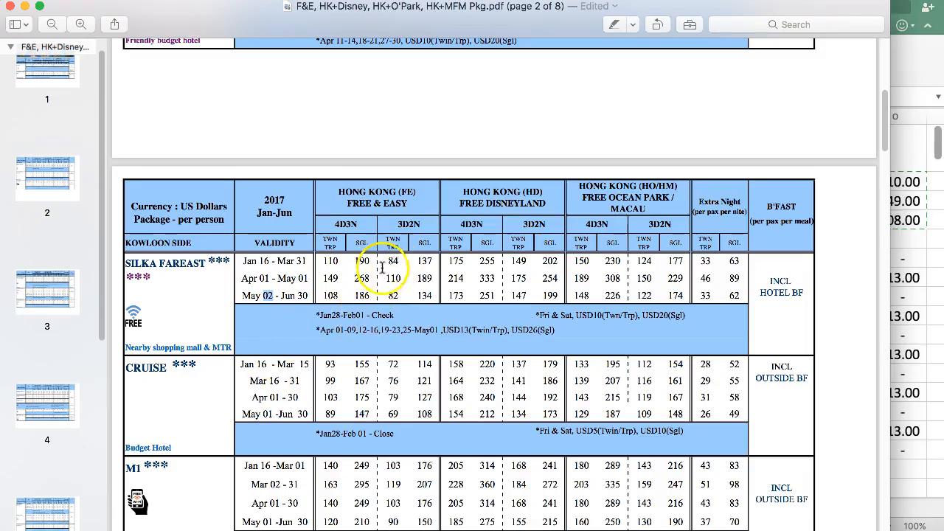
pyautogui.click(930, 447)
# Set the column M rates to 84 for January, 110 for April and 82 for May.
pyautogui.press('Down')
pyautogui.write('110')
pyautogui.press('Up')
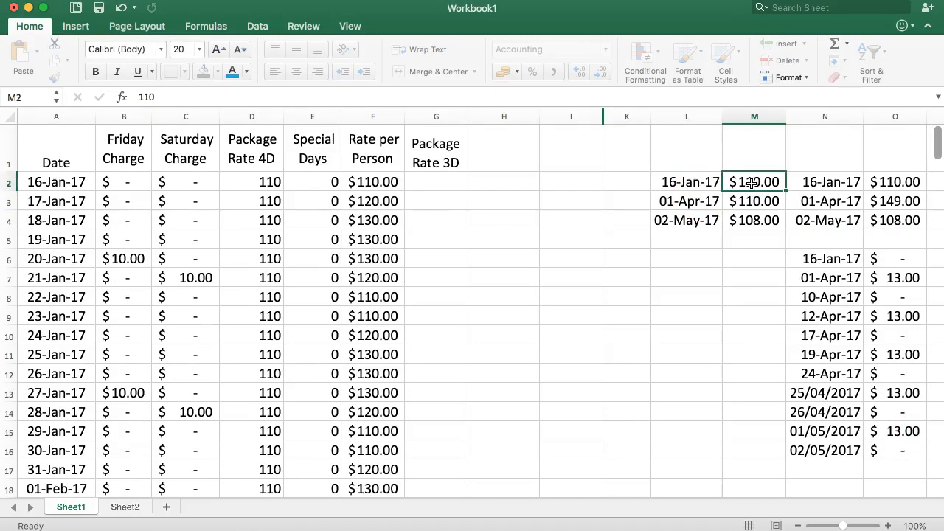
pyautogui.write('84')
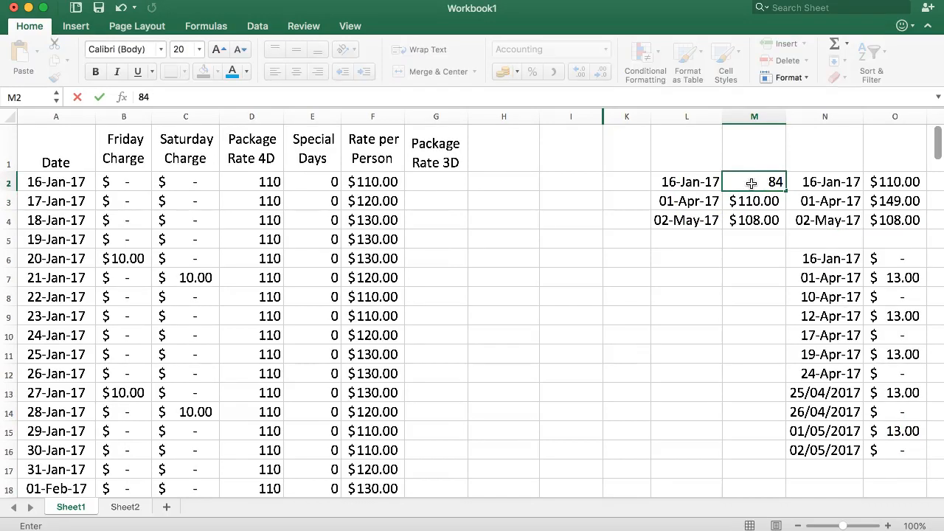
pyautogui.press('Return')
pyautogui.press('Return')
pyautogui.write('82')
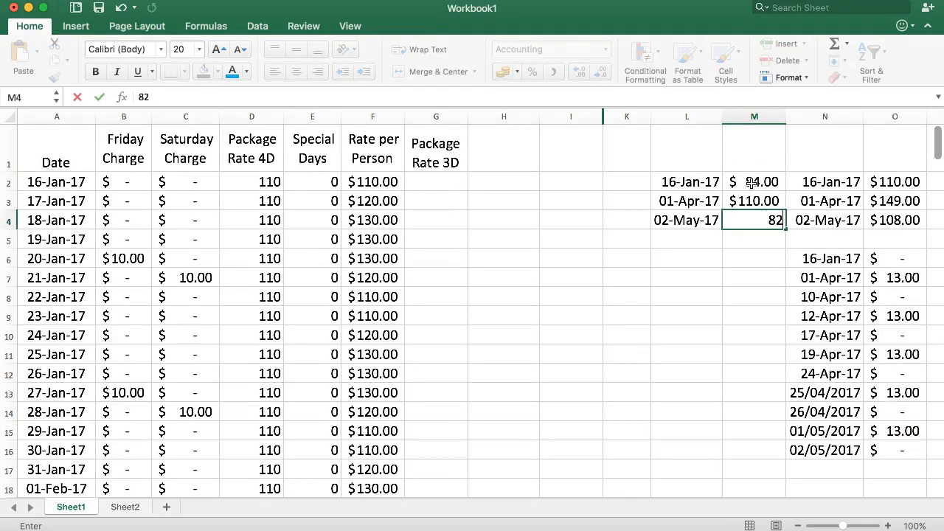
pyautogui.press('Return')
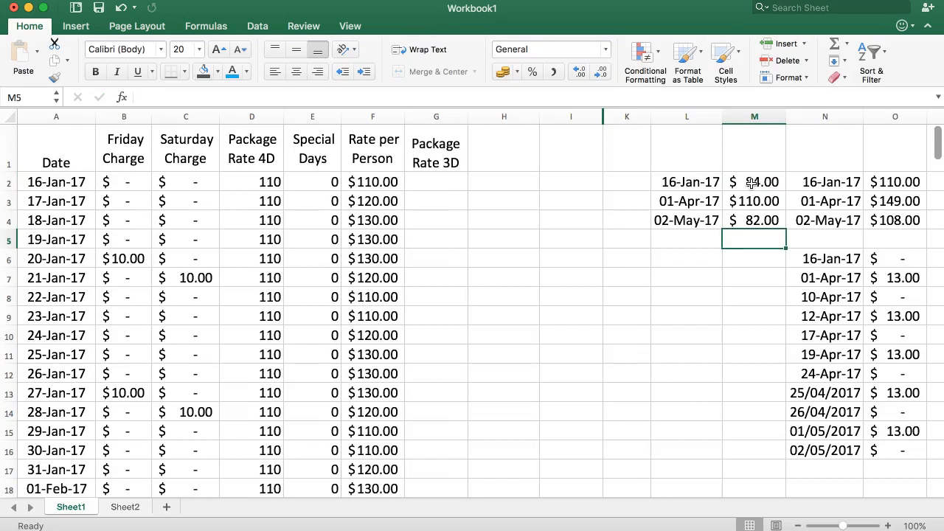
# Enter =VLOOKUP(A2,L2:M4,2,1) in G2 and fill it down the Package Rate 3D column.
pyautogui.click(442, 181)
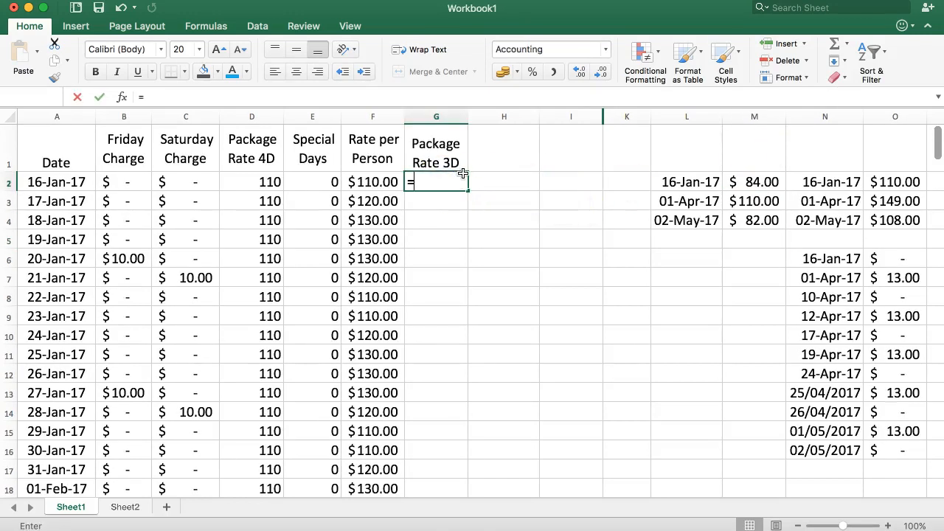
pyautogui.click(762, 182)
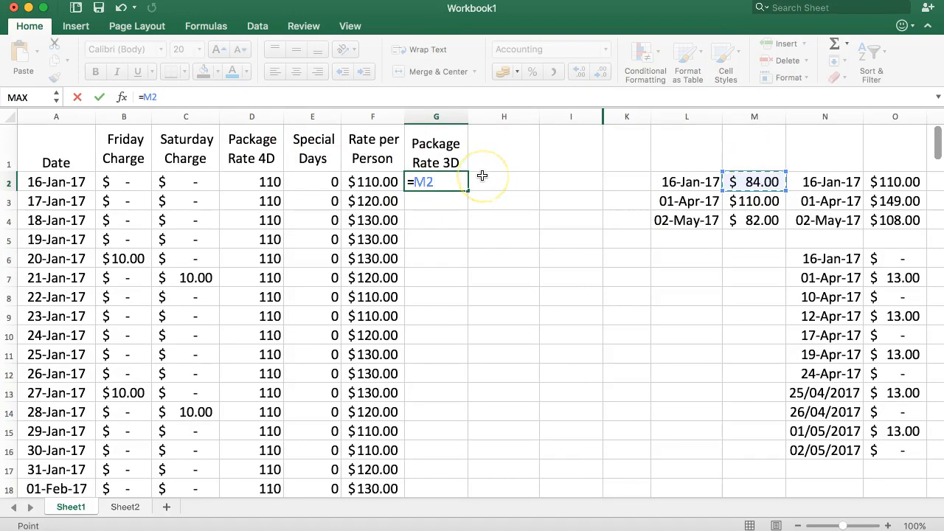
pyautogui.press('BackSpace')
pyautogui.press('BackSpace')
pyautogui.write('VLOOKUP(')
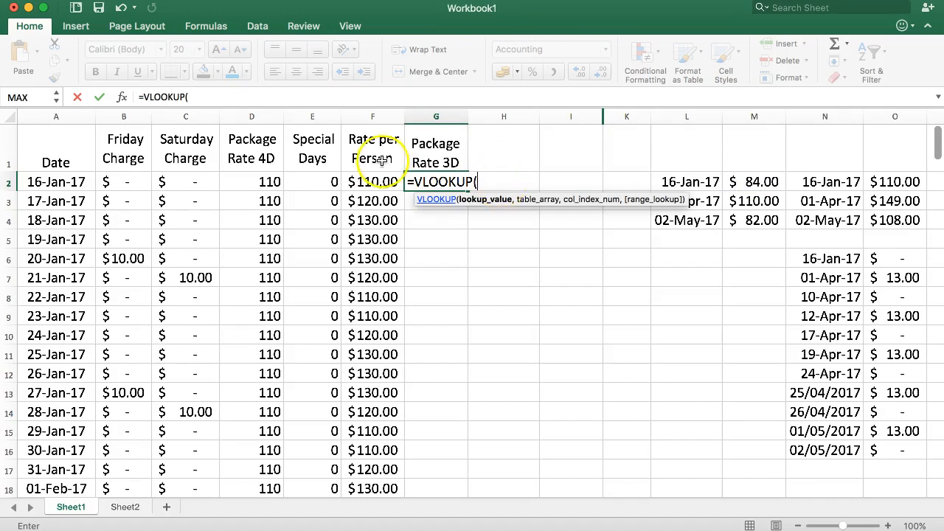
pyautogui.click(49, 182)
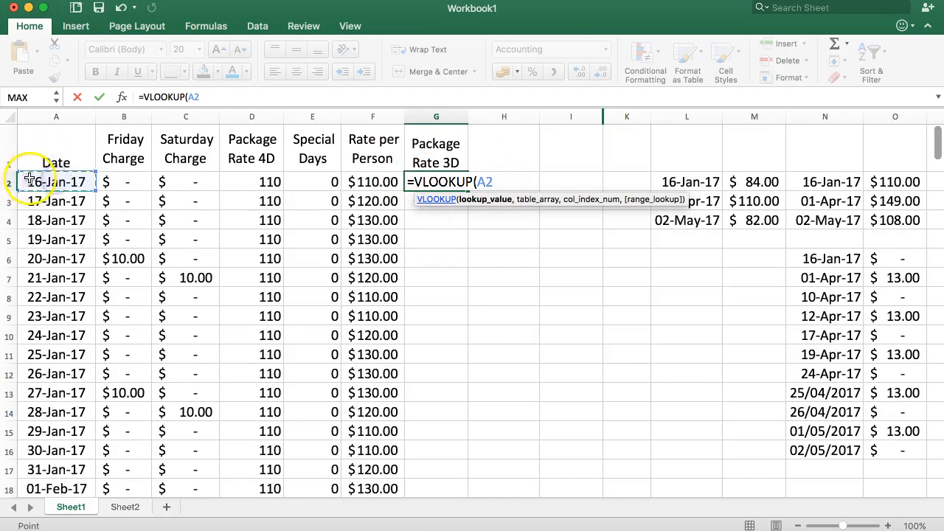
pyautogui.write(',')
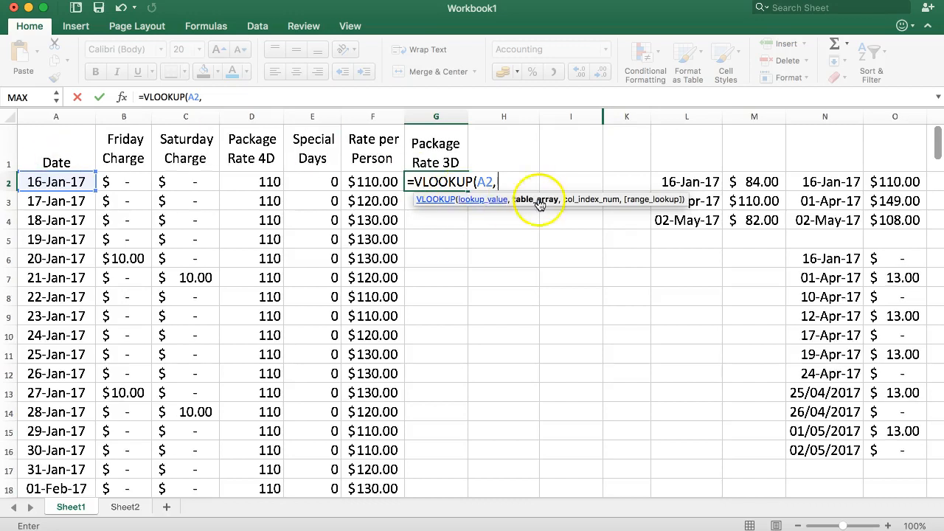
pyautogui.moveTo(668, 184); pyautogui.dragTo(751, 224)
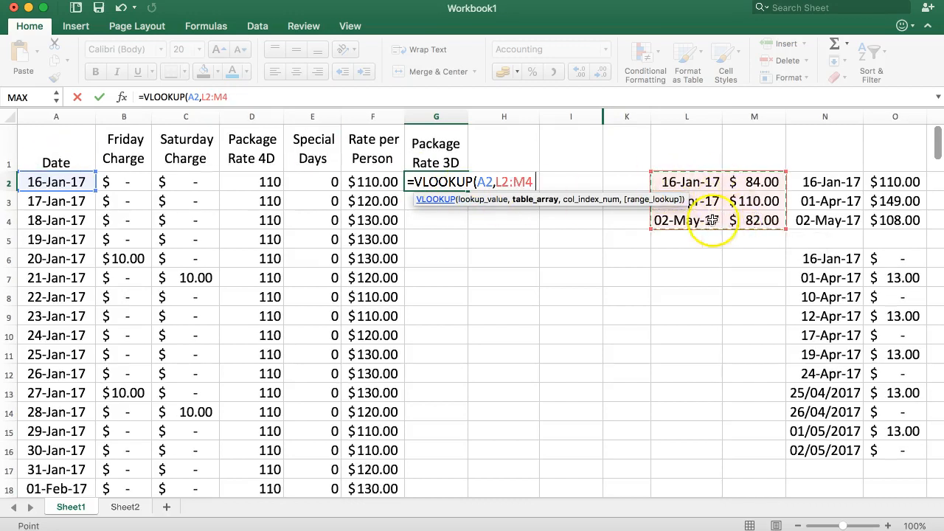
pyautogui.write(',')
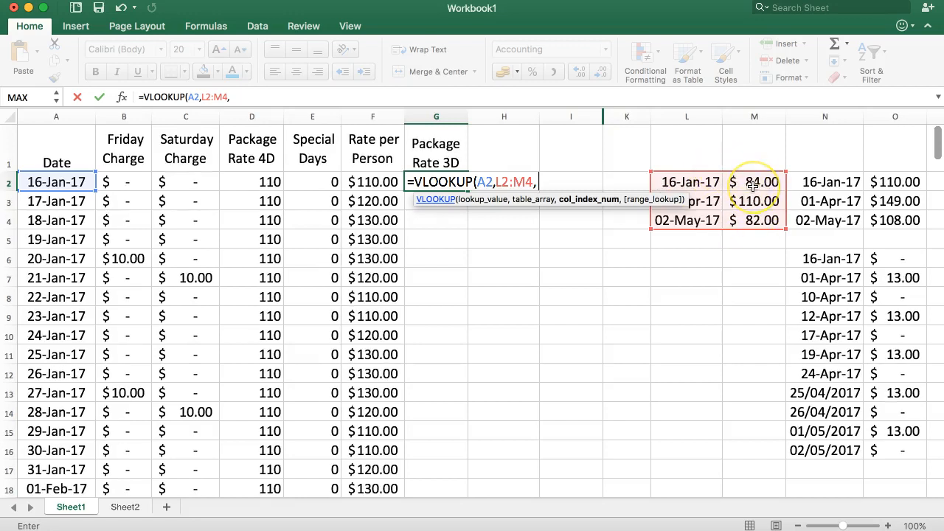
pyautogui.write('2,1')
pyautogui.press('Return')
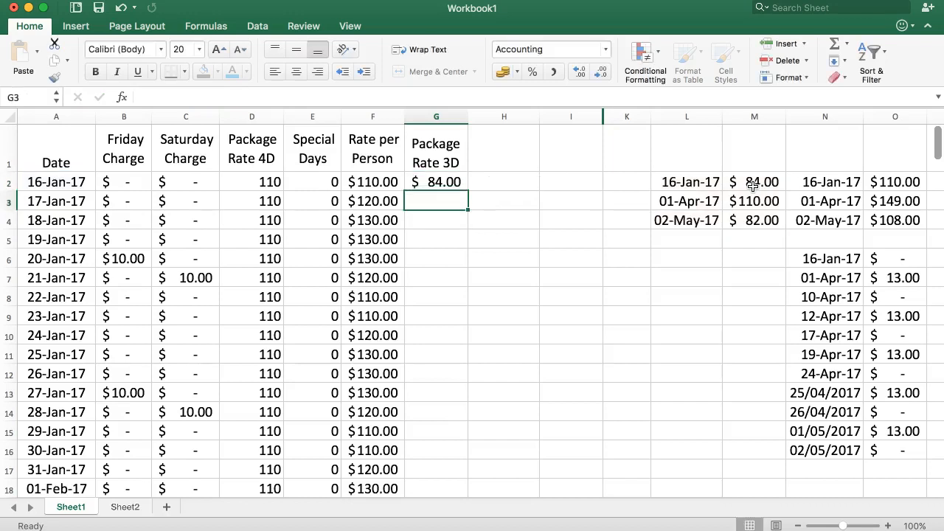
pyautogui.click(452, 184)
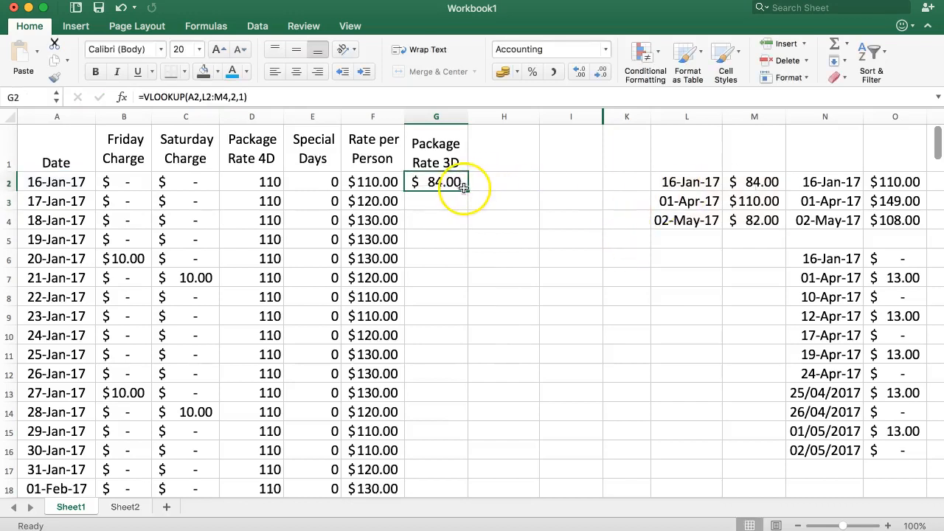
pyautogui.doubleClick(467, 190)
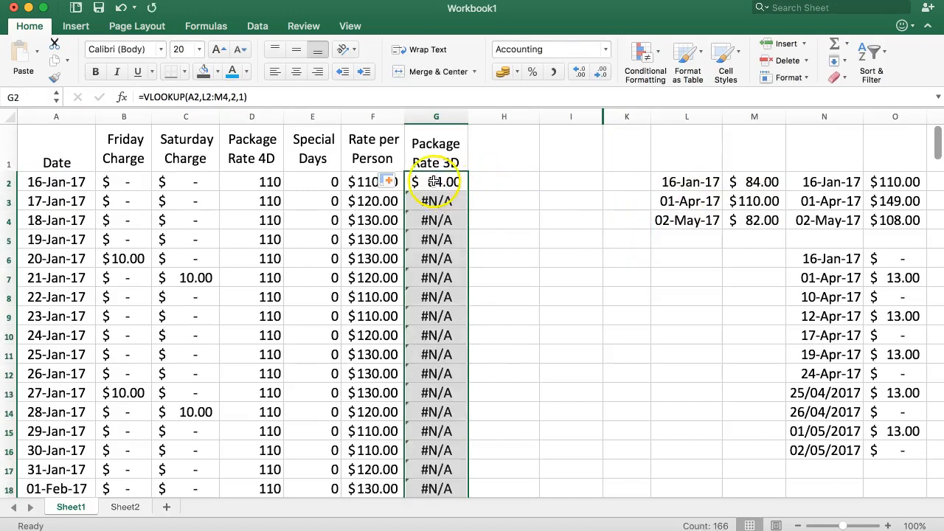
pyautogui.click(435, 181)
# Lock G2's lookup range as $L$2:$M$4 and refill column G, showing $84.00.
pyautogui.click(214, 97)
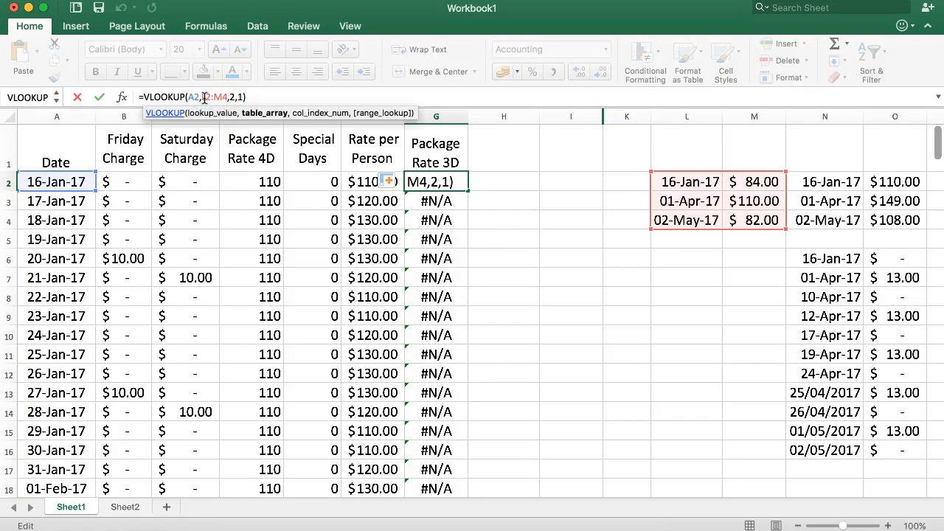
pyautogui.write('$L$')
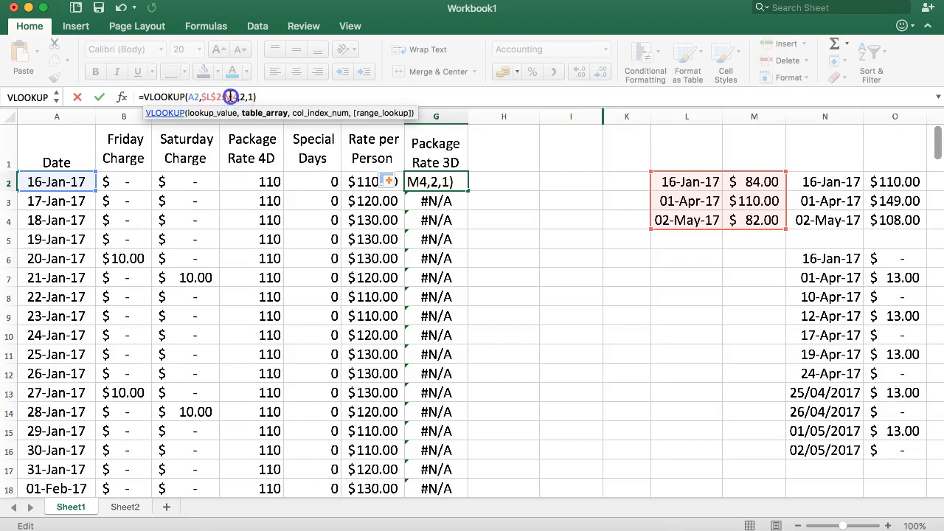
pyautogui.press('F4')
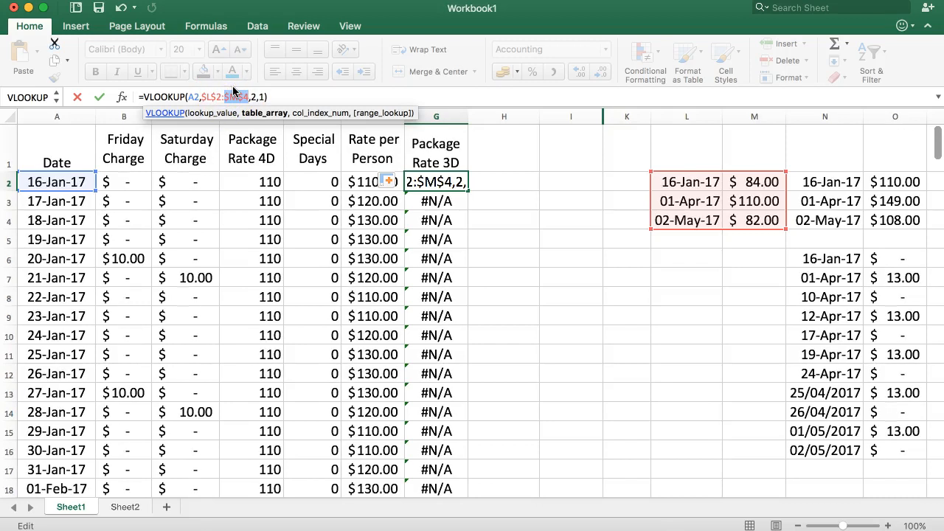
pyautogui.press('Return')
pyautogui.click(425, 180)
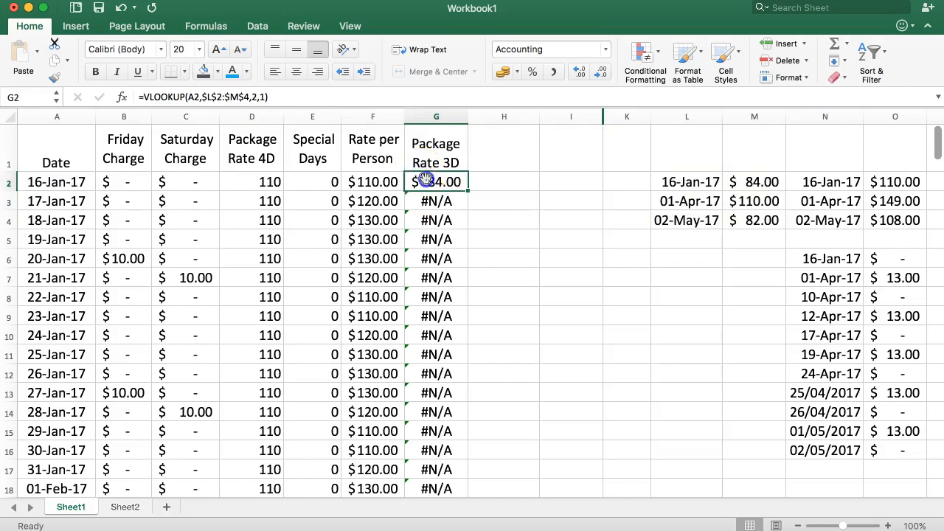
pyautogui.doubleClick(467, 191)
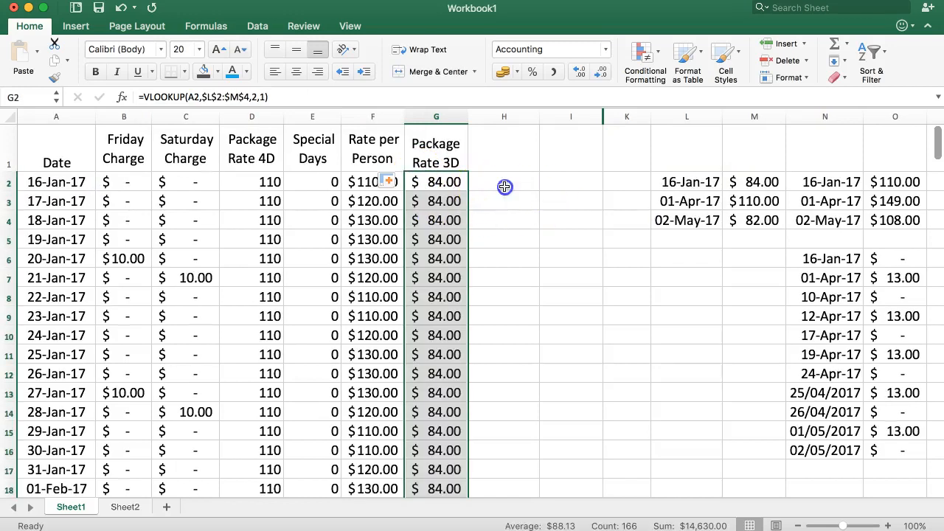
pyautogui.click(492, 177)
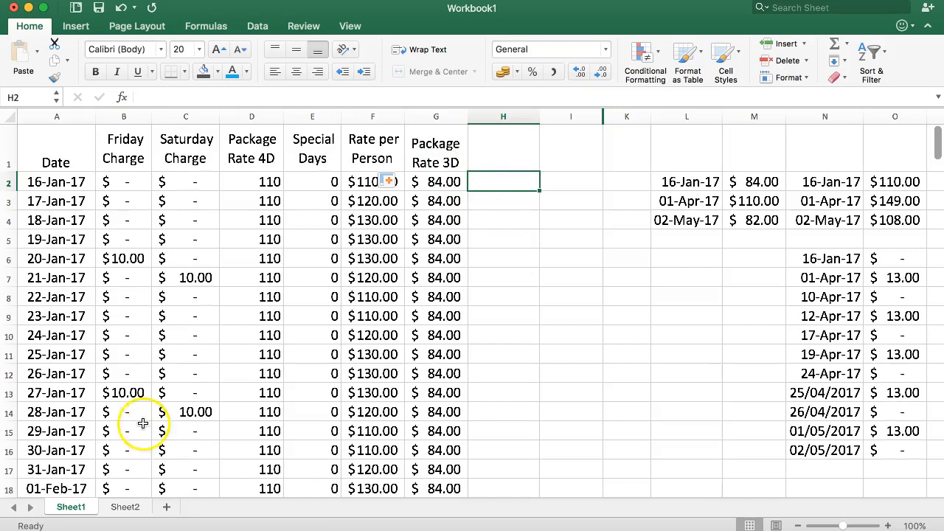
# Check the Rate per Person and Special Days columns and F2's formula.
pyautogui.click(386, 160)
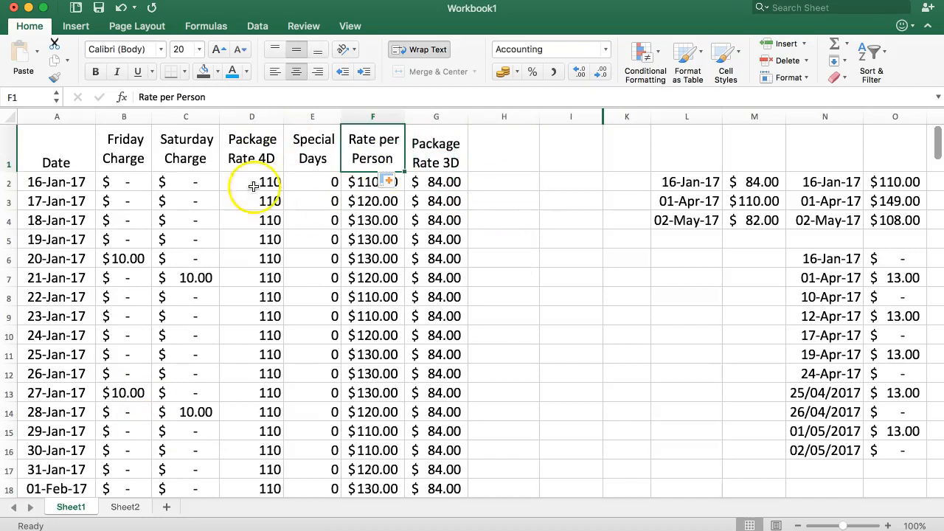
pyautogui.click(301, 182)
pyautogui.press('Up')
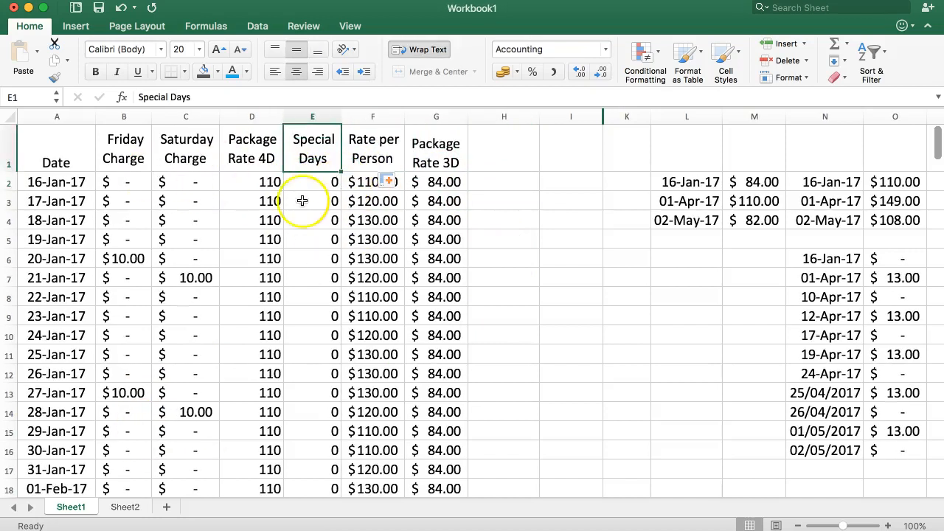
pyautogui.click(372, 184)
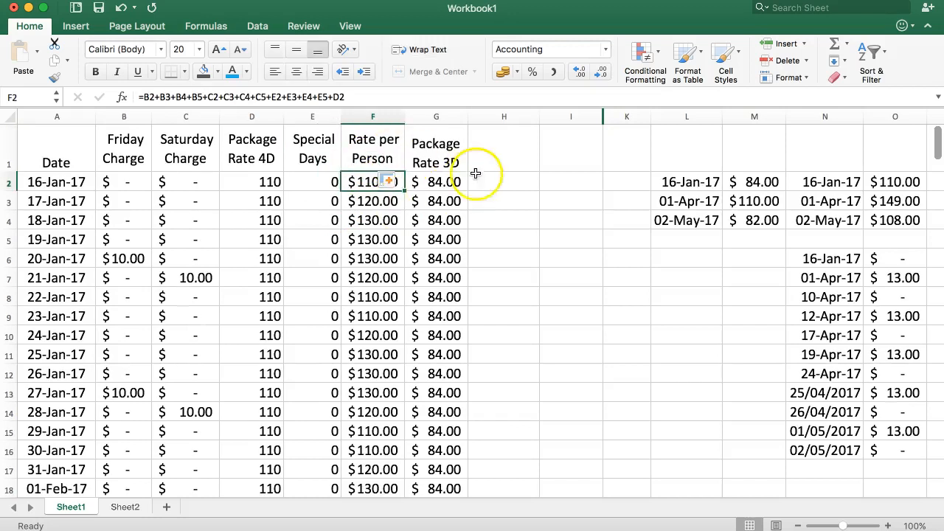
pyautogui.click(494, 153)
# Head column H 'Rate P.p. 3' and begin H2's formula with B2+B3.
pyautogui.write('Rate P.p. 3')
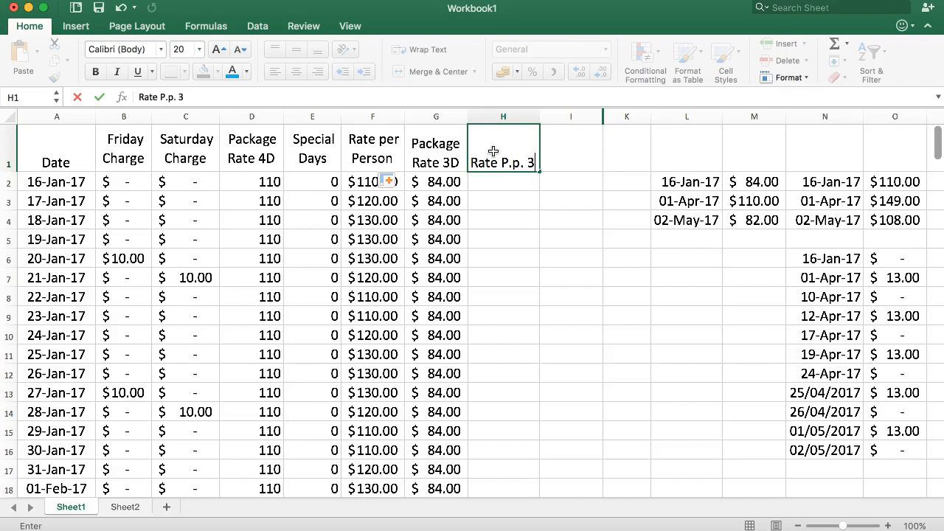
pyautogui.press('Return')
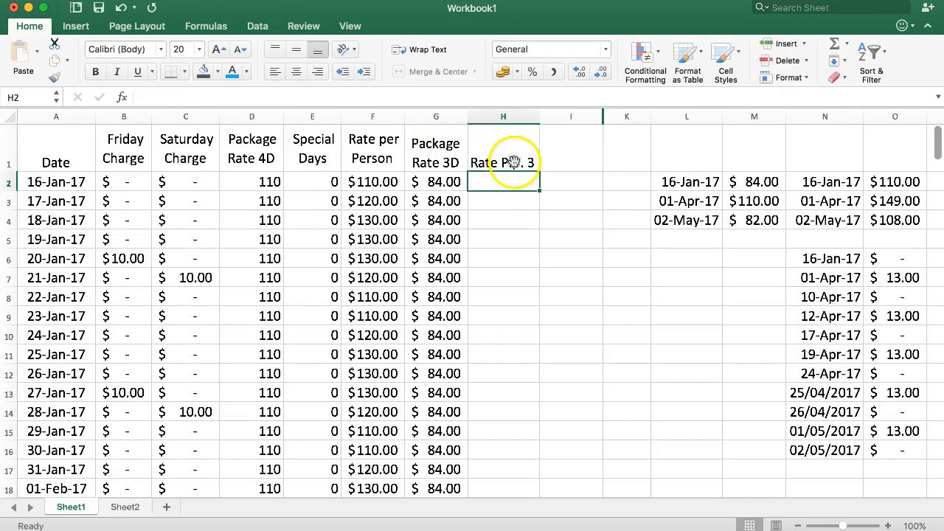
pyautogui.click(509, 182)
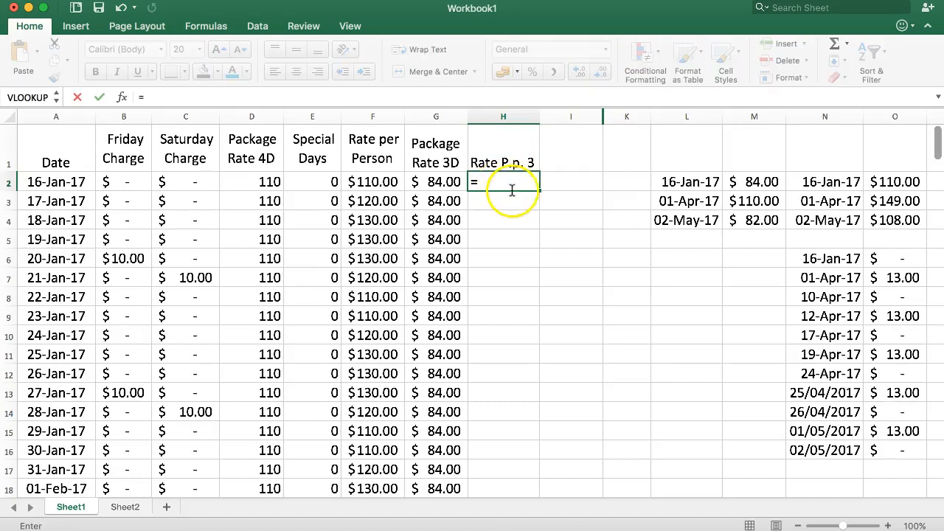
pyautogui.click(122, 182)
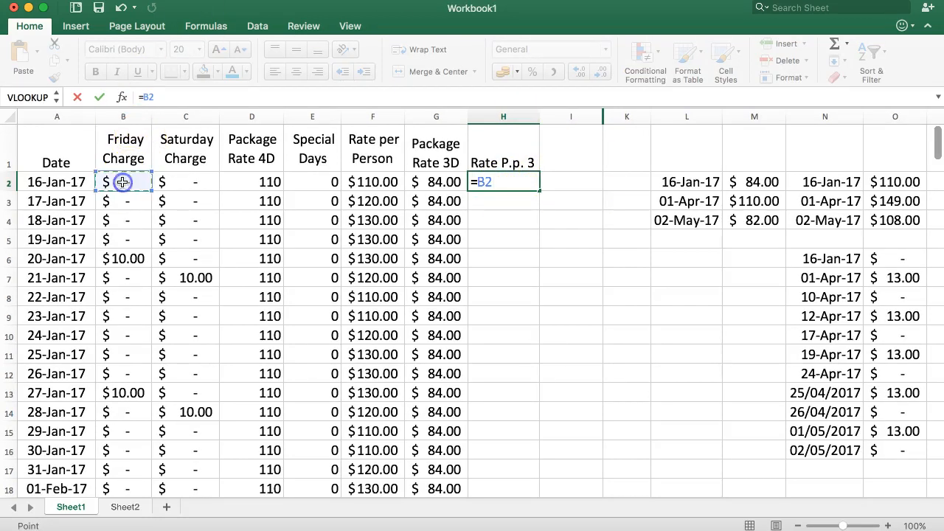
pyautogui.write('+')
pyautogui.click(110, 199)
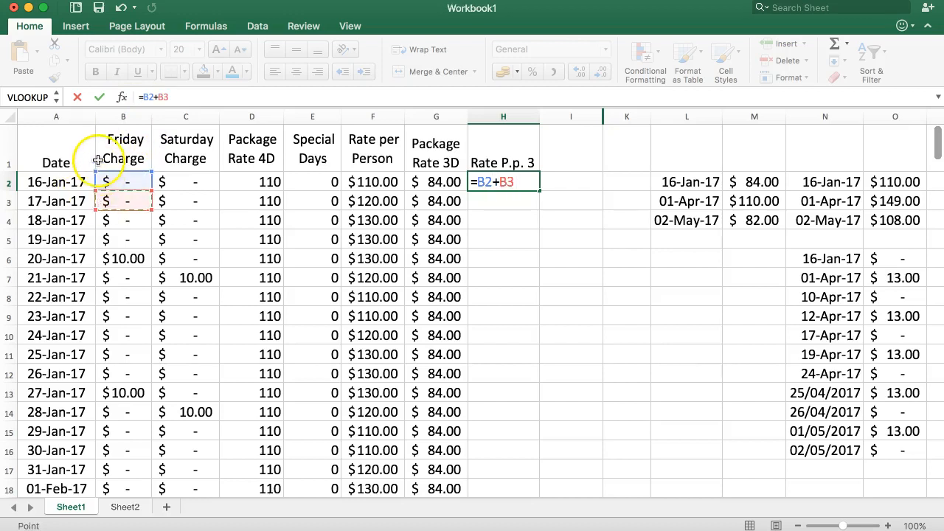
pyautogui.write('+')
pyautogui.click(114, 219)
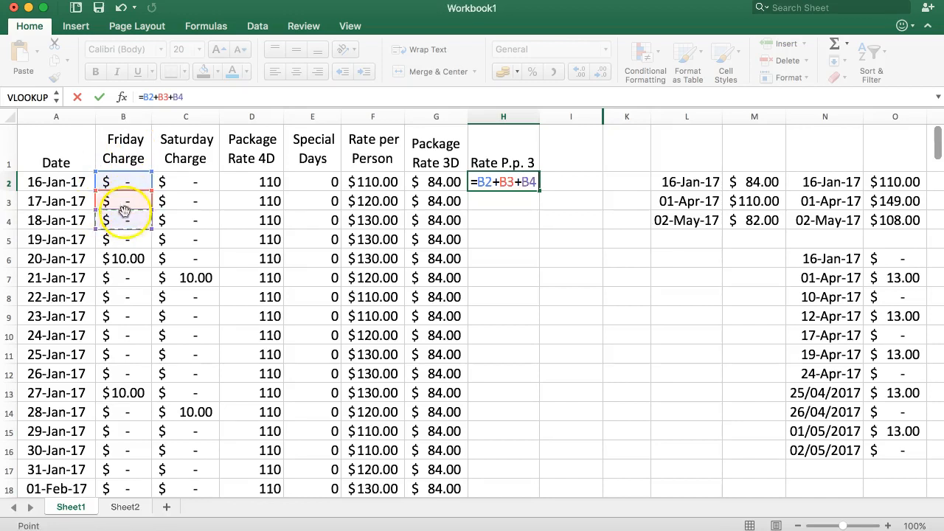
pyautogui.press('BackSpace')
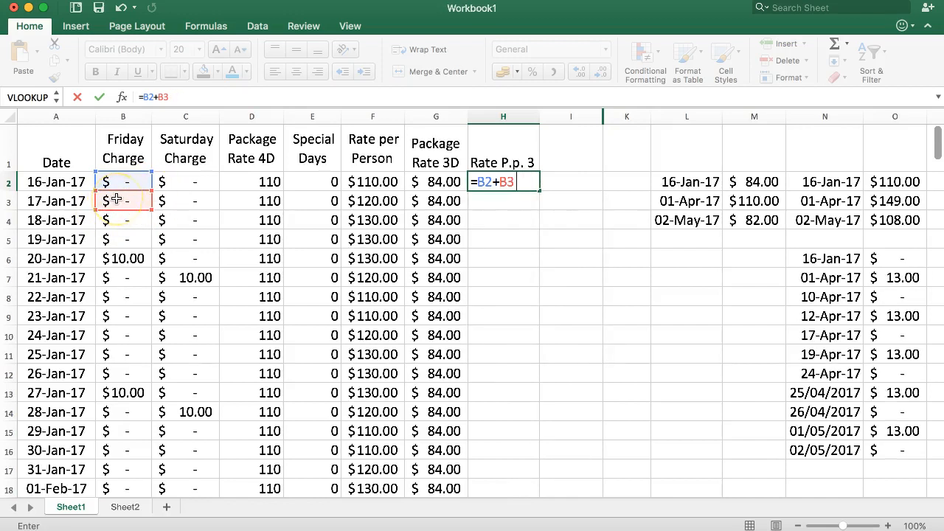
pyautogui.write('+')
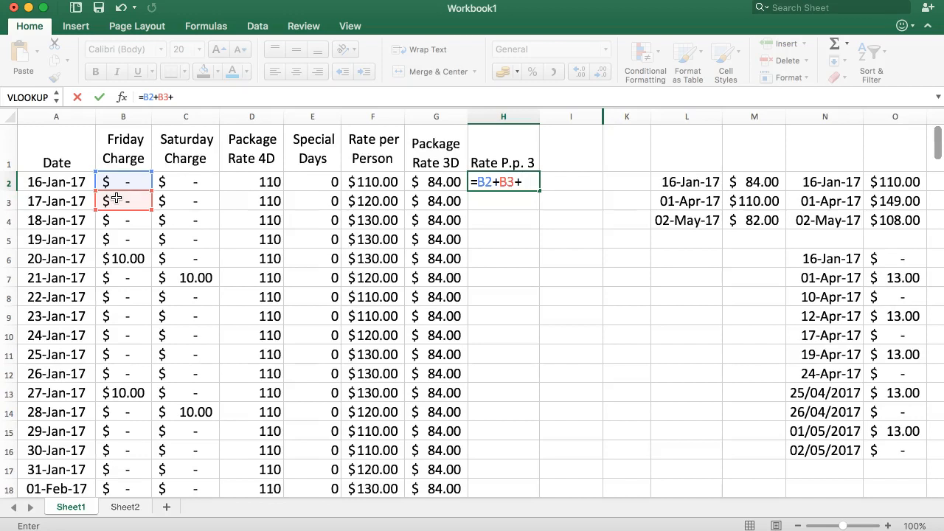
# Complete H2's formula by adding C2, C3, E2, E3 and G2, giving $84.00.
pyautogui.click(199, 186)
pyautogui.write('+')
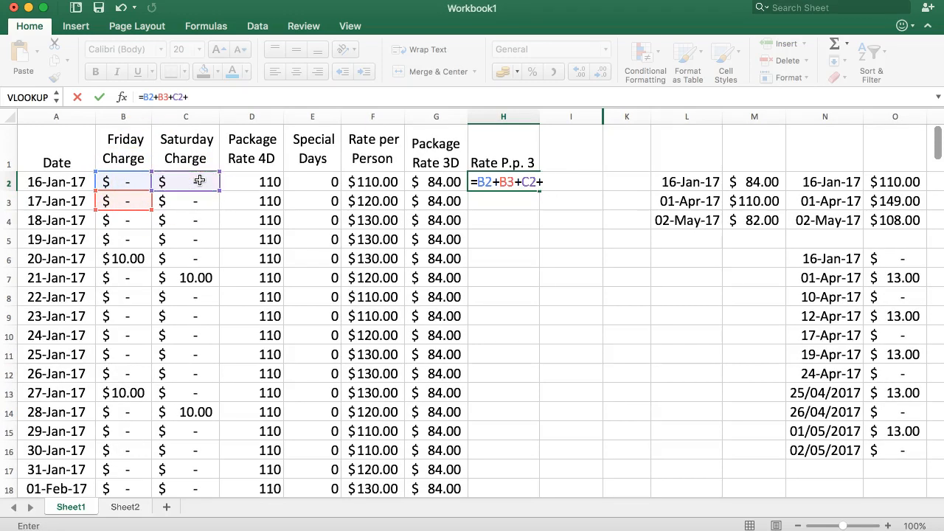
pyautogui.click(192, 201)
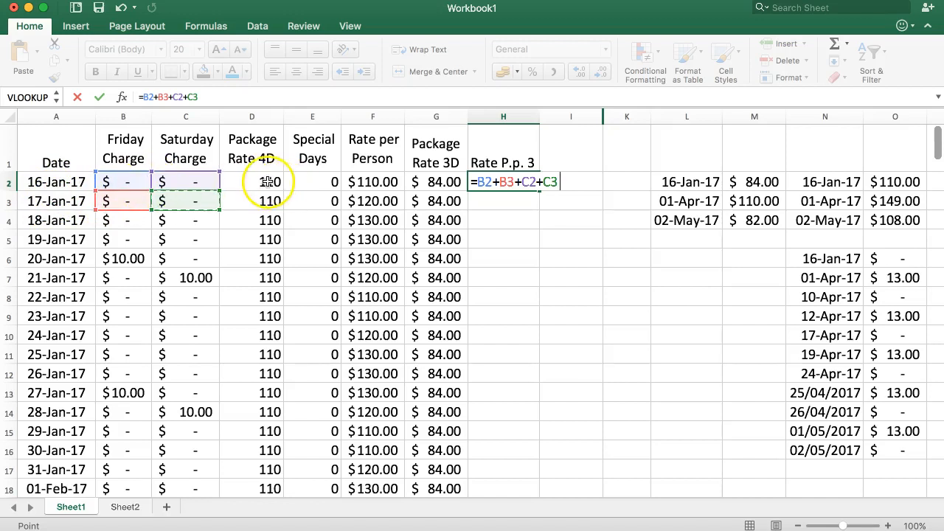
pyautogui.write('+')
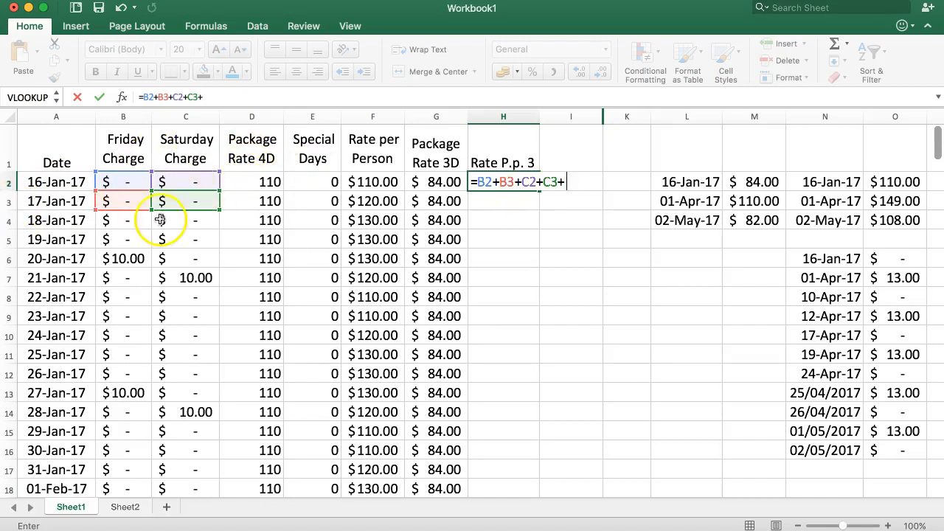
pyautogui.click(313, 180)
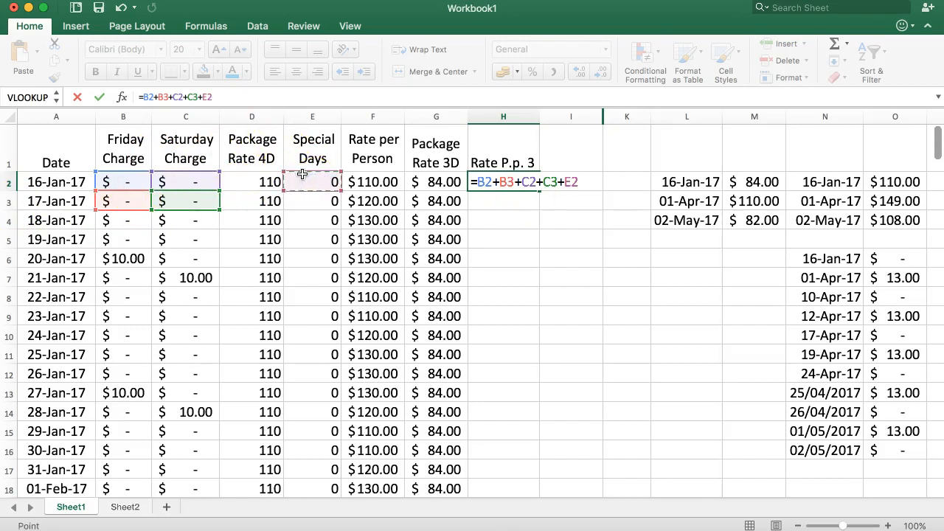
pyautogui.write('+')
pyautogui.click(306, 197)
pyautogui.write('+')
pyautogui.click(432, 183)
pyautogui.press('Return')
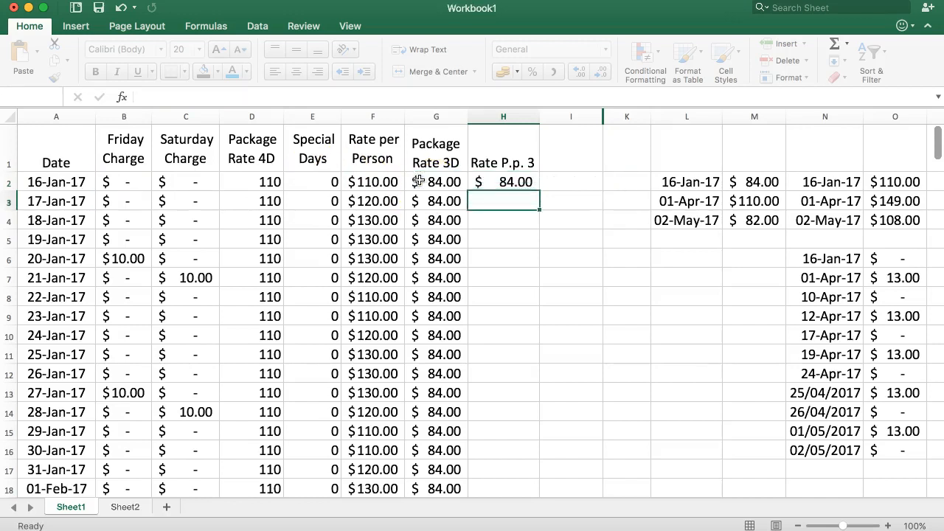
# Fill the Rate P.p. 3 formula down column H and check it in H6.
pyautogui.click(523, 186)
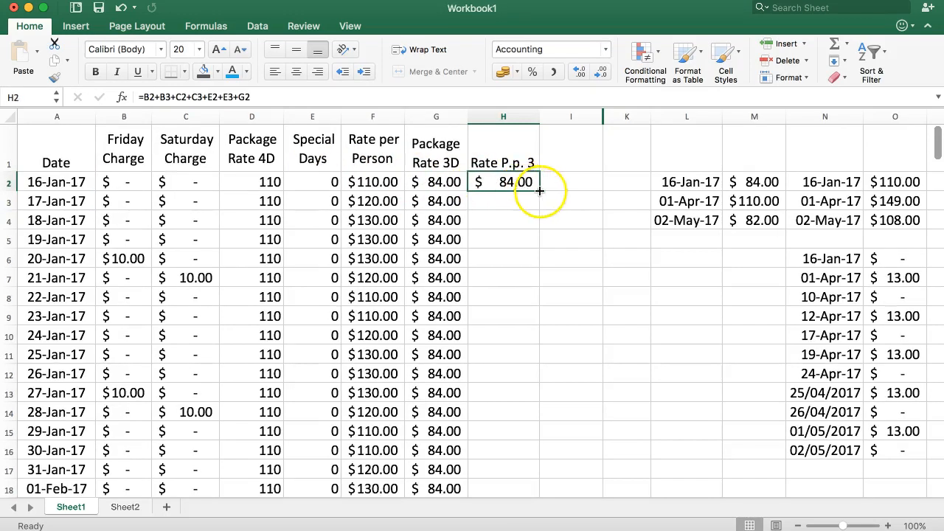
pyautogui.doubleClick(539, 190)
pyautogui.doubleClick(499, 267)
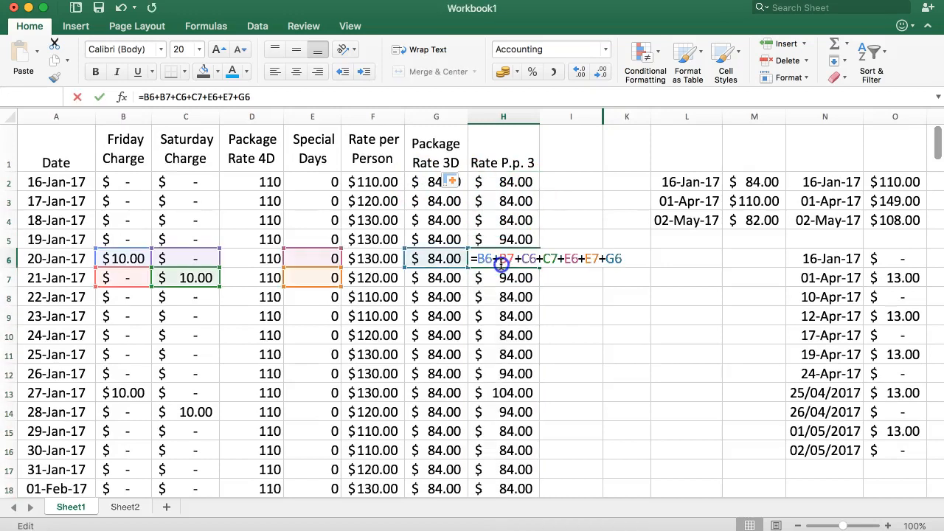
pyautogui.press('Escape')
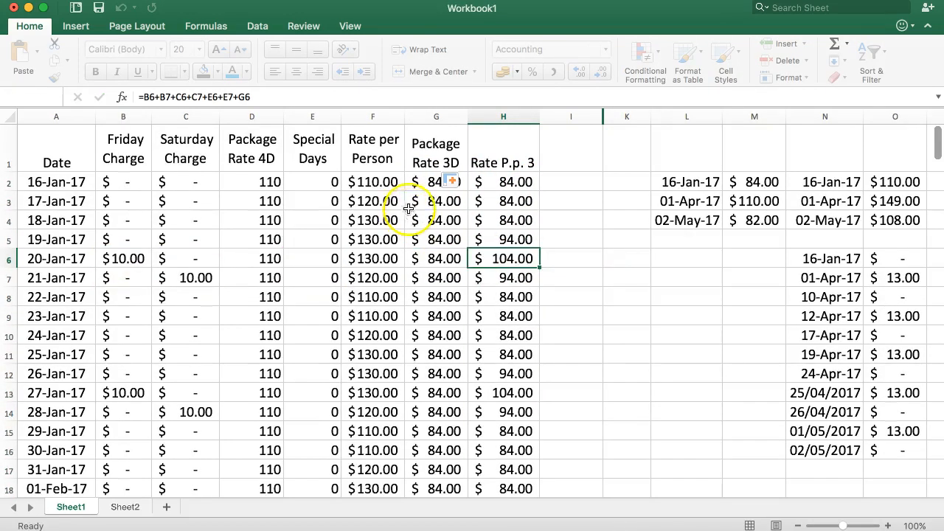
# Open F2's Rate per Person formula for editing.
pyautogui.click(373, 183)
pyautogui.click(270, 182)
pyautogui.click(363, 182)
pyautogui.doubleClick(363, 182)
pyautogui.press('Escape')
pyautogui.doubleClick(373, 182)
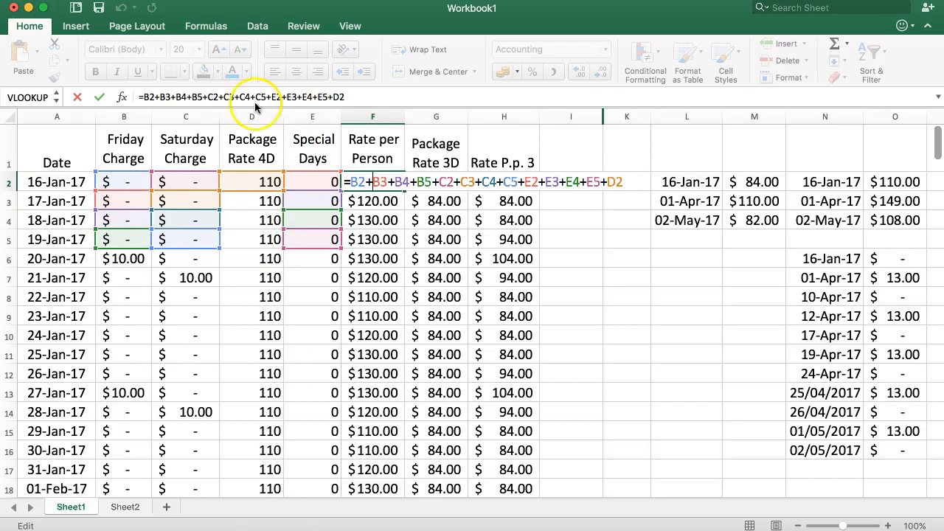
# Remove the B5, C5 and E5 terms from F2's formula so it sums rows 2–4 plus D2.
pyautogui.click(204, 97)
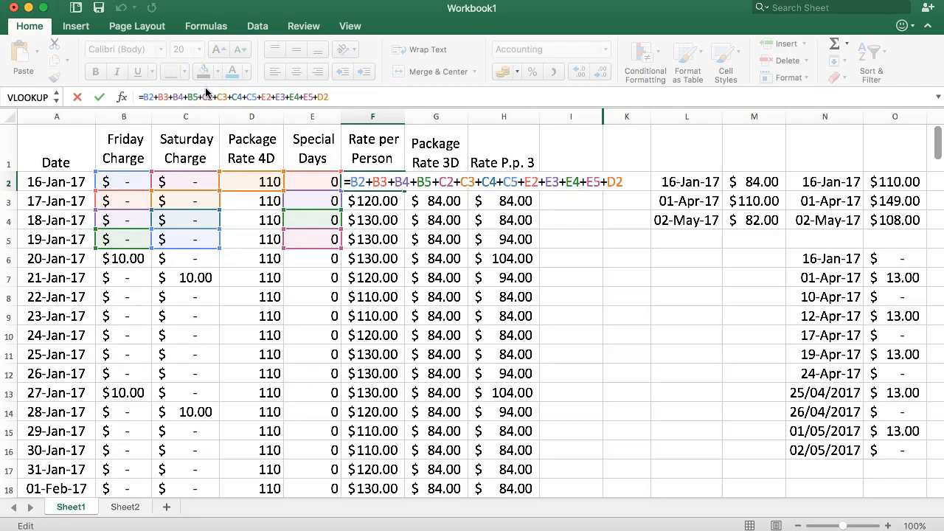
pyautogui.press('BackSpace')
pyautogui.press('BackSpace')
pyautogui.press('BackSpace')
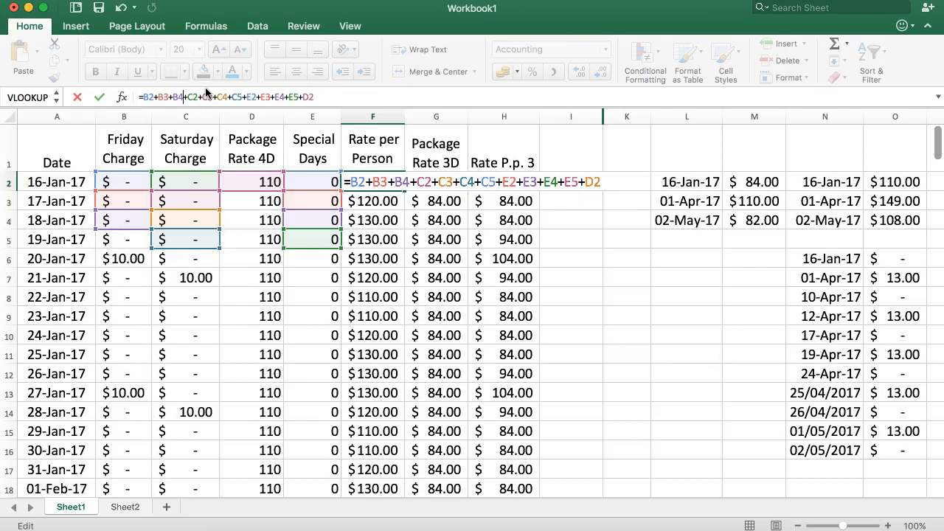
pyautogui.click(244, 97)
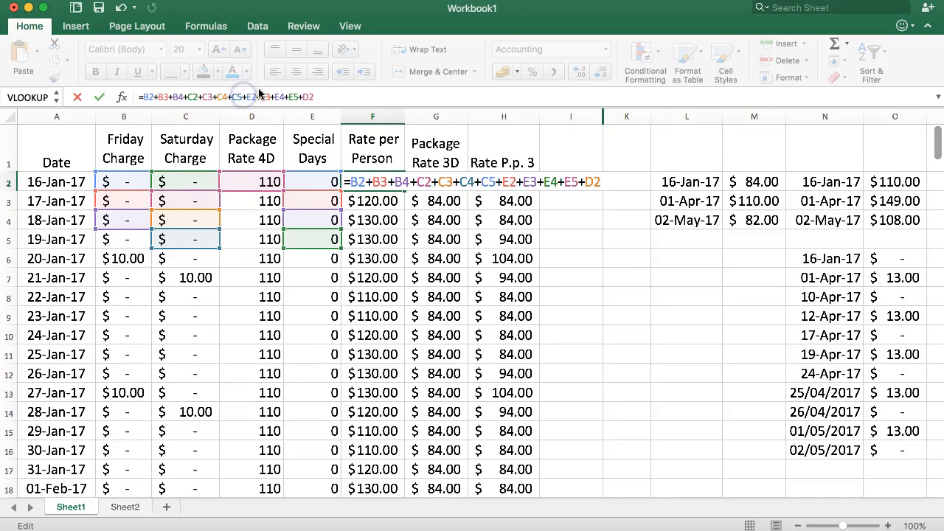
pyautogui.press('BackSpace')
pyautogui.press('BackSpace')
pyautogui.press('BackSpace')
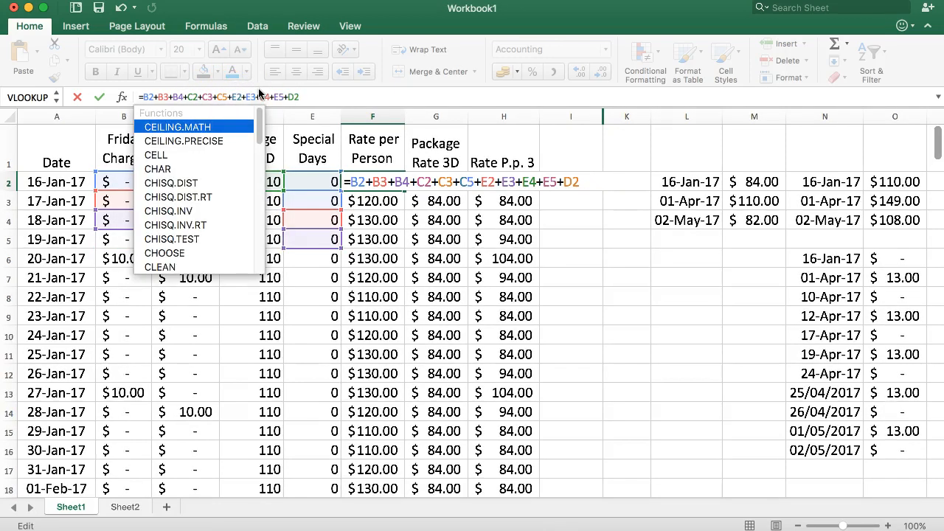
pyautogui.press('Right')
pyautogui.press('BackSpace')
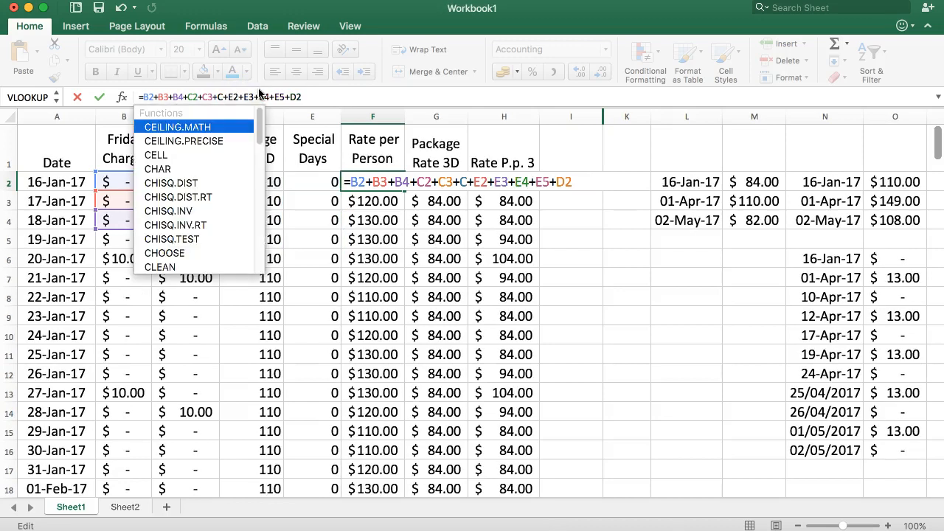
pyautogui.write('4')
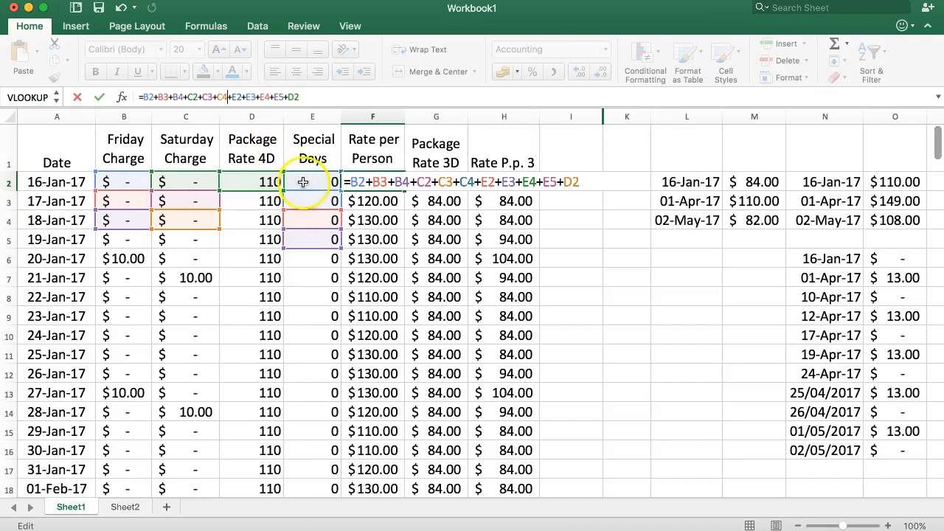
pyautogui.click(285, 97)
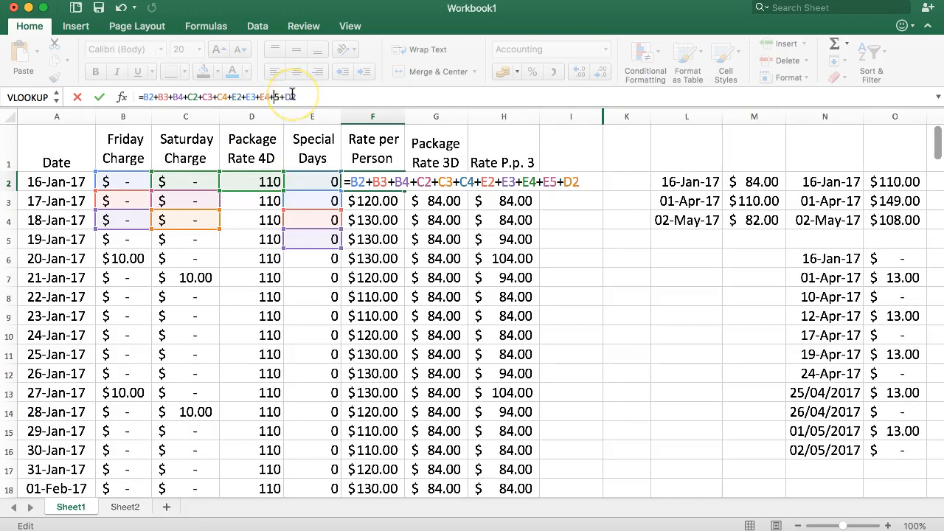
pyautogui.press('BackSpace')
pyautogui.press('BackSpace')
pyautogui.press('Delete')
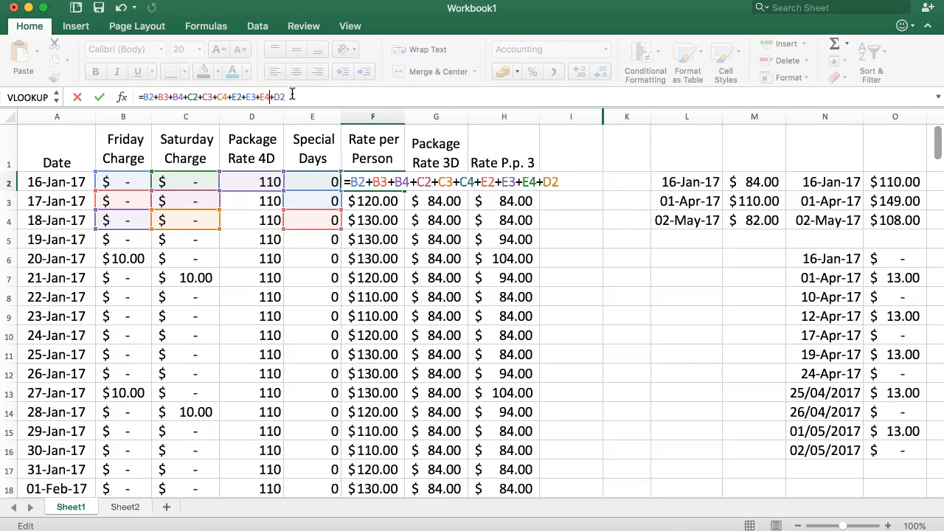
pyautogui.press('Return')
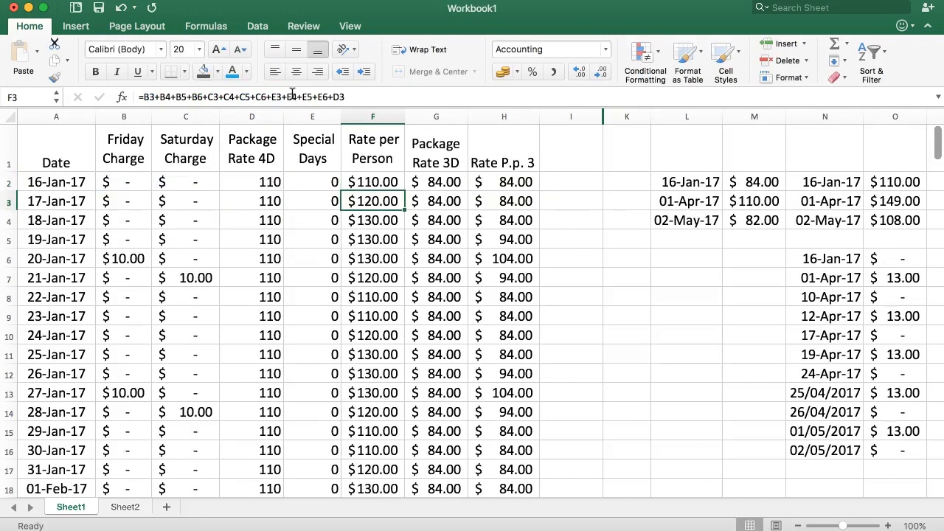
# Fill F2's trimmed formula down column F, giving $110.00, $110.00, $120.00 and $130.00.
pyautogui.click(394, 184)
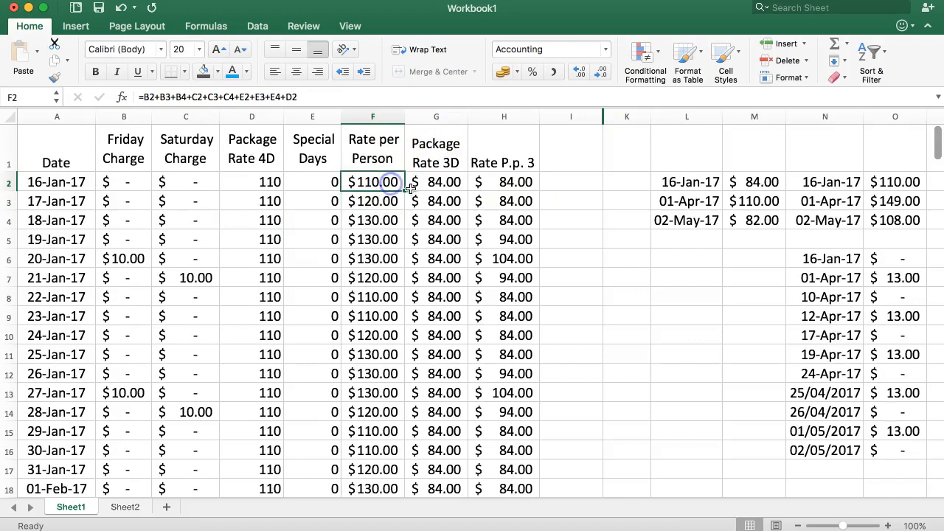
pyautogui.doubleClick(407, 191)
pyautogui.click(511, 186)
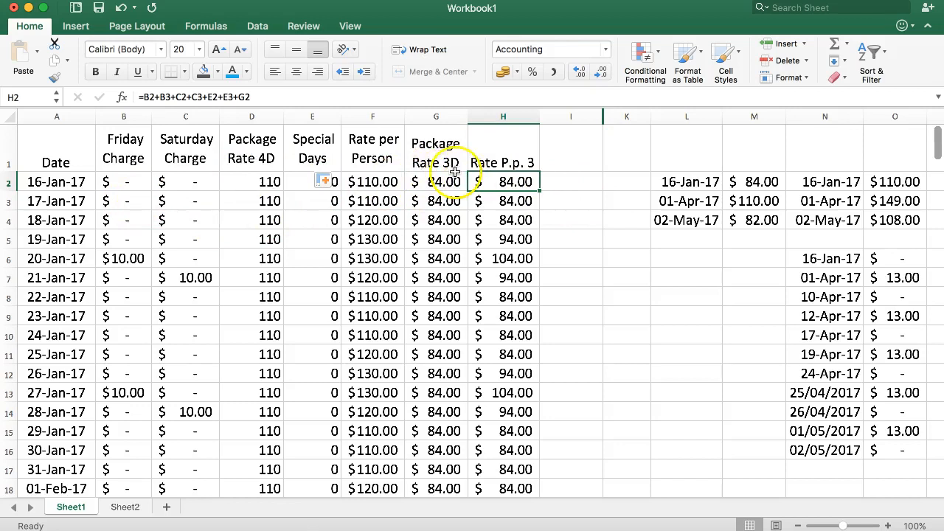
pyautogui.click(565, 197)
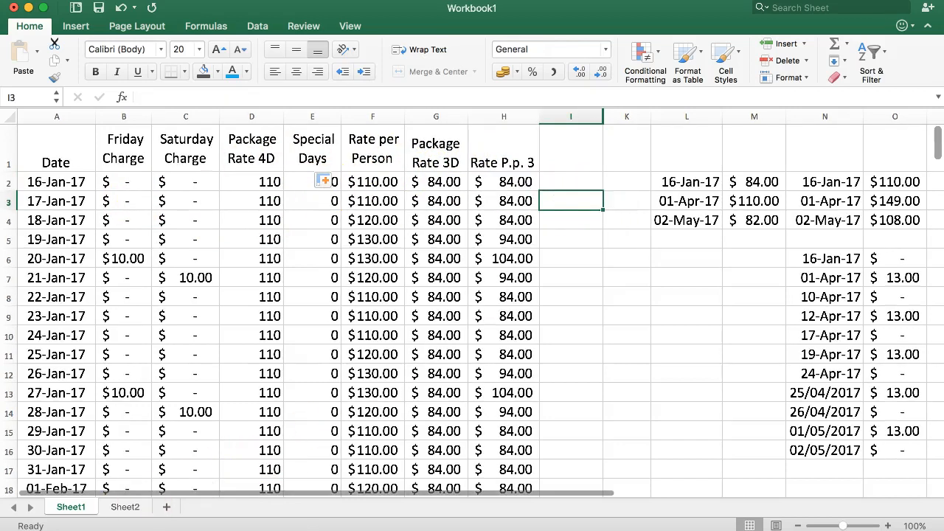